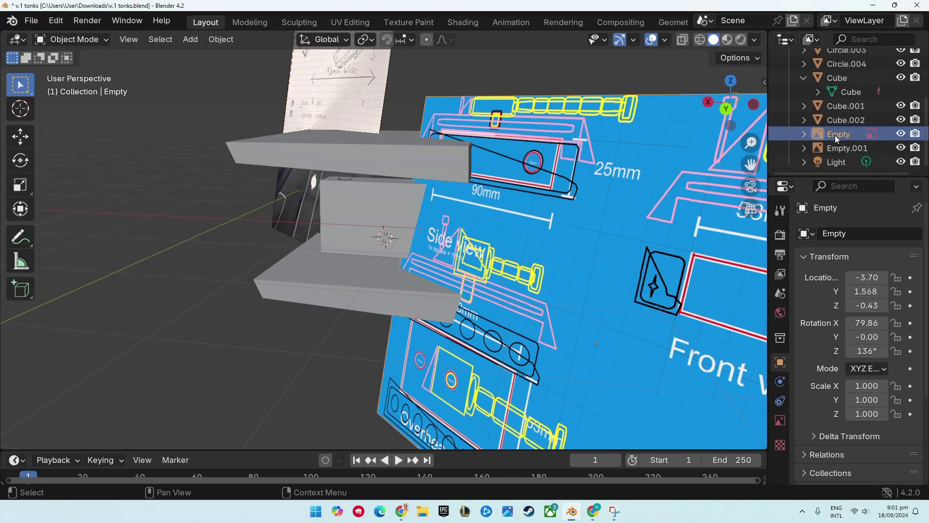
- In front view, rotate the blueprint reference image to a new angle
{"action": "key", "text": "g"}
{"action": "key", "text": "KP_1"}
{"action": "key", "text": "r"}
{"action": "key", "text": "x"}
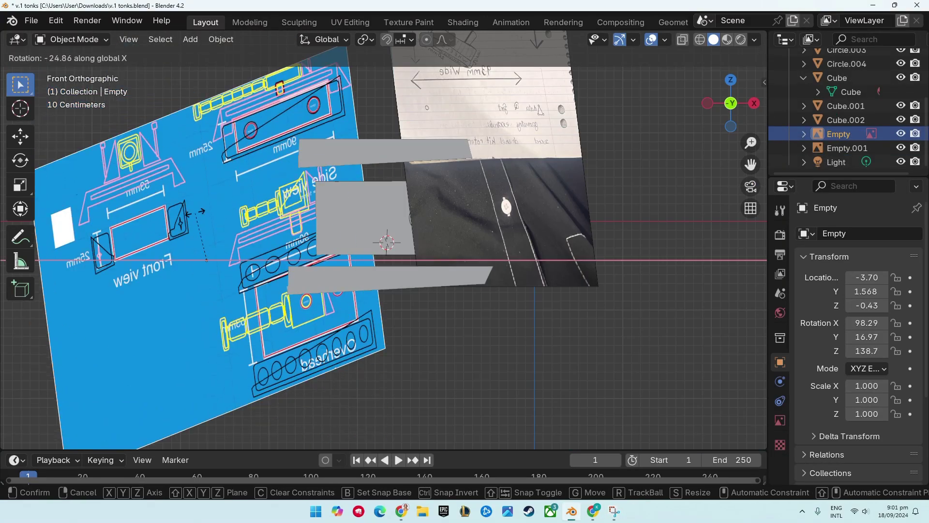
{"action": "left_click", "coordinate": [208, 230]}
- Try moving the blueprint along X, then undo back to the earlier state
{"action": "key", "text": "g"}
{"action": "key", "text": "x"}
{"action": "key", "text": "Escape"}
{"action": "key", "text": "ctrl+z"}
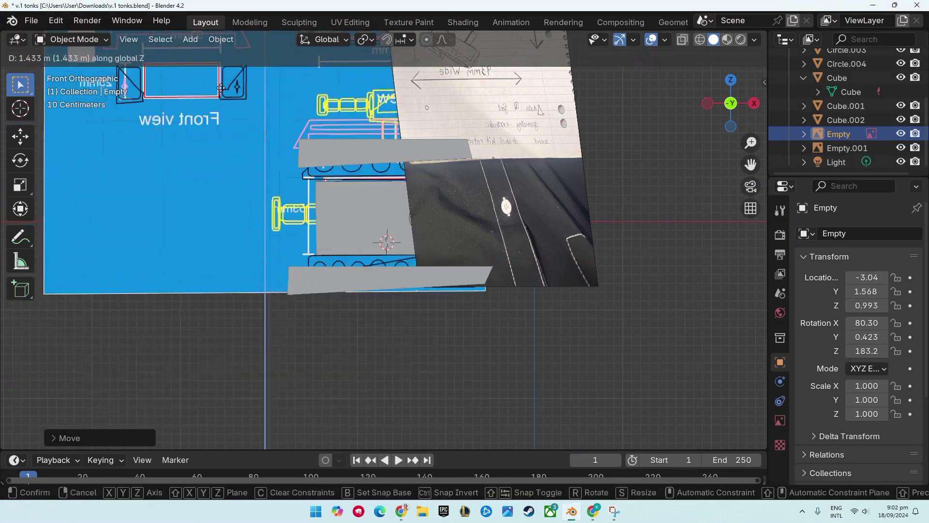
{"action": "key", "text": "ctrl+z"}
{"action": "key", "text": "ctrl+z"}
{"action": "key", "text": "ctrl+z"}
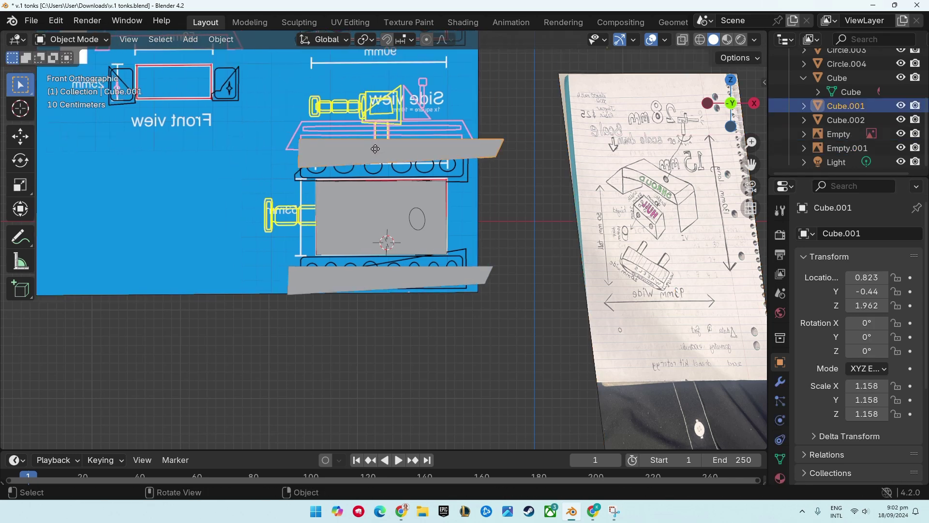
{"action": "key", "text": "ctrl+z"}
{"action": "key", "text": "ctrl+z"}
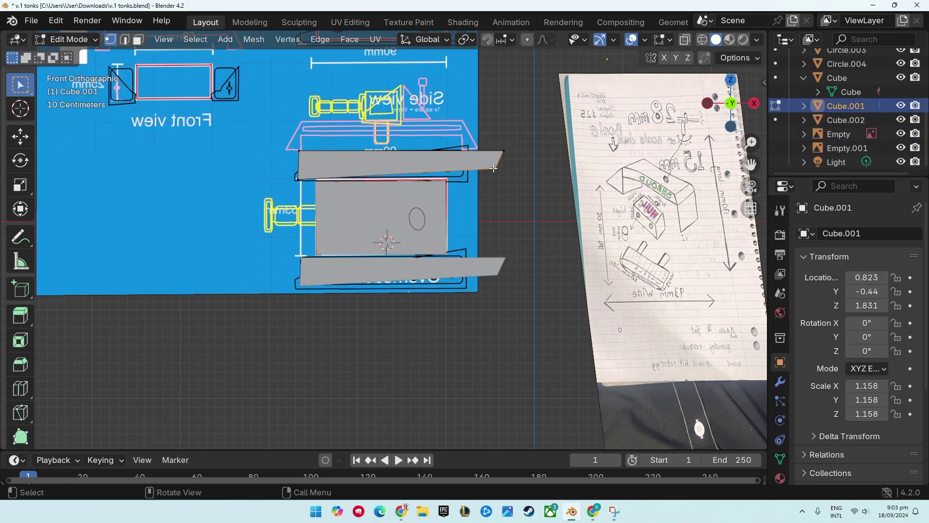
- With X-ray on, move the upper track slab's end to match the blueprint outline
{"action": "key", "text": "alt+z"}
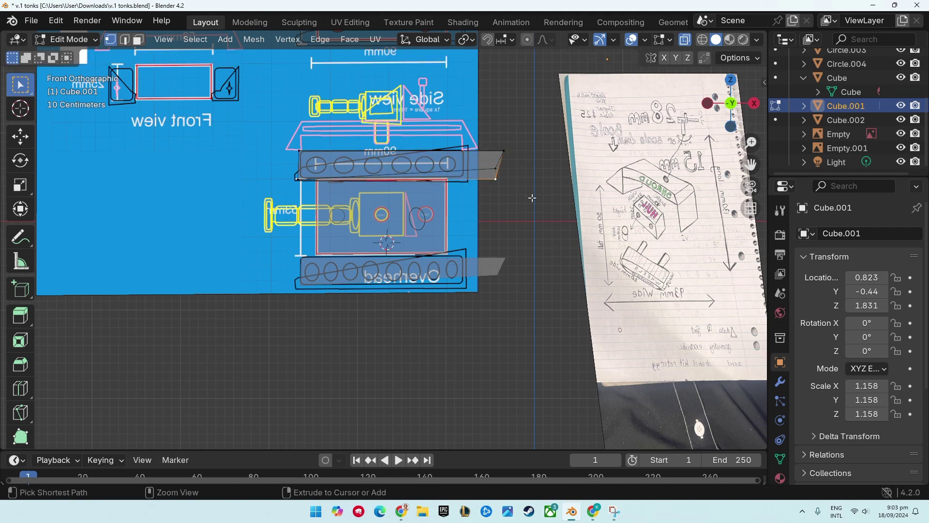
{"action": "key", "text": "g"}
{"action": "key", "text": "g"}
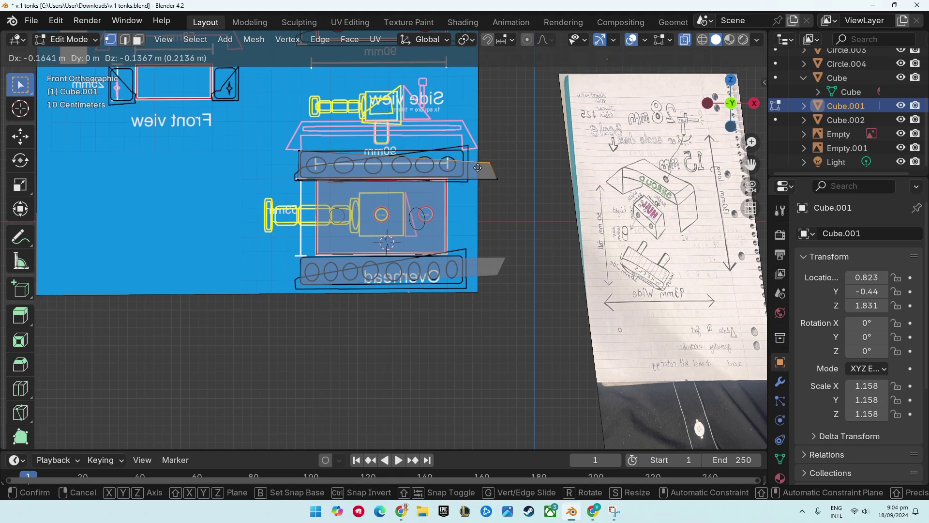
{"action": "left_click", "coordinate": [478, 167]}
{"action": "scroll", "coordinate": [487, 202], "scroll_direction": "up", "scroll_amount": 4}
- Add a cube, scale it down and place it in front of the hull
{"action": "left_click", "coordinate": [190, 40]}
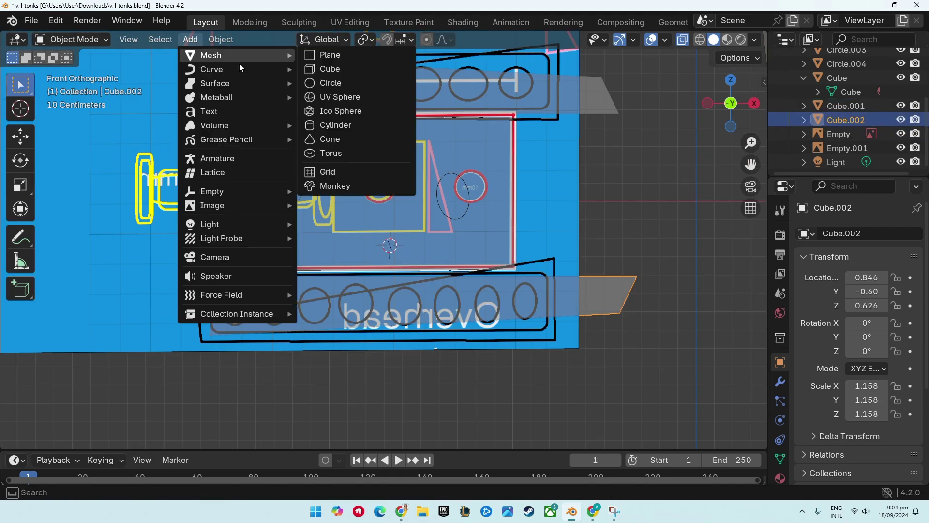
{"action": "left_click", "coordinate": [326, 68]}
{"action": "key", "text": "s"}
{"action": "left_click", "coordinate": [513, 176]}
{"action": "key", "text": "g"}
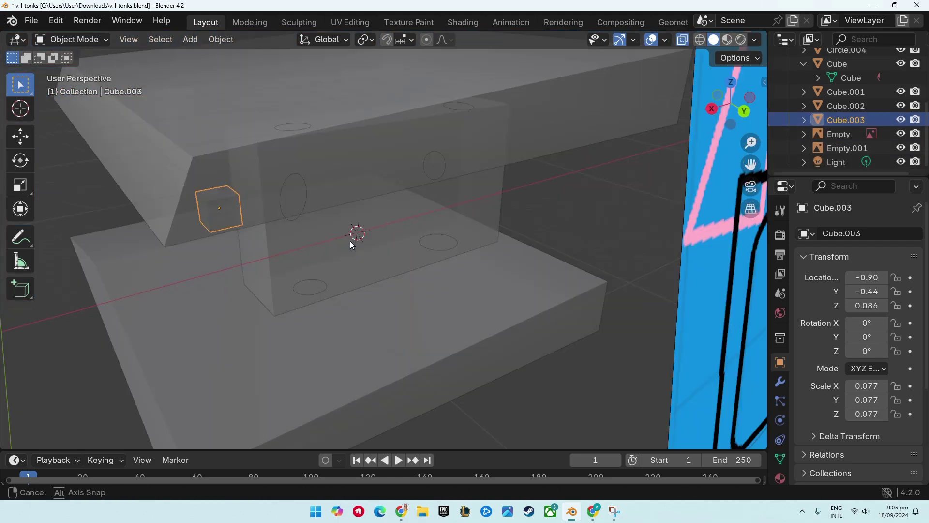
{"action": "left_click", "coordinate": [539, 168]}
{"action": "key", "text": "Tab"}
{"action": "key", "text": "Tab"}
- Copy the small cube and paste several copies in a row along X
{"action": "key", "text": "ctrl+c"}
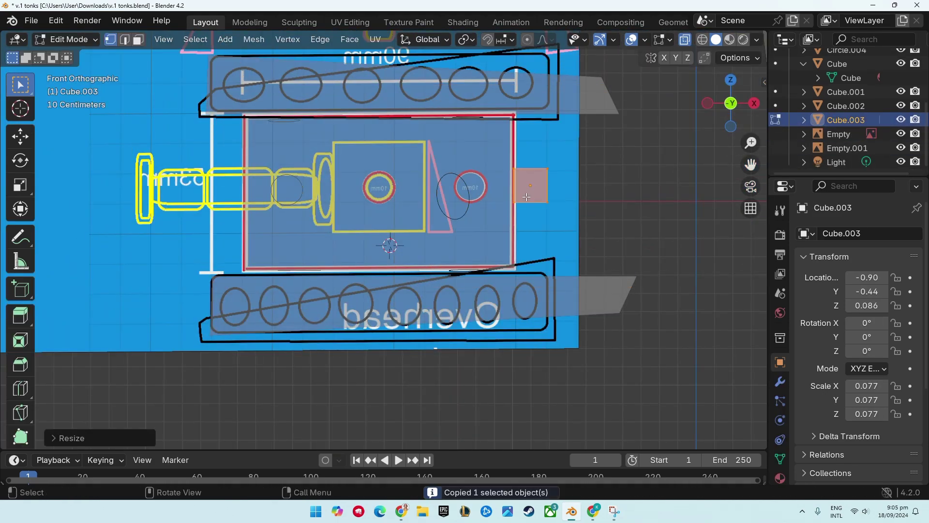
{"action": "key", "text": "ctrl+v"}
{"action": "key", "text": "g"}
{"action": "left_click", "coordinate": [580, 188]}
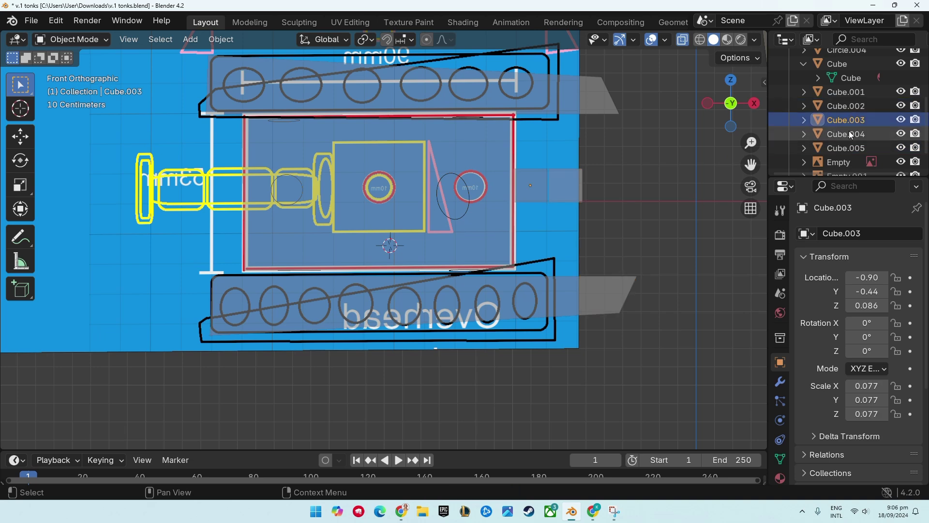
{"action": "left_click", "coordinate": [599, 181]}
{"action": "key", "text": "ctrl+v"}
{"action": "key", "text": "g"}
{"action": "left_click", "coordinate": [637, 200]}
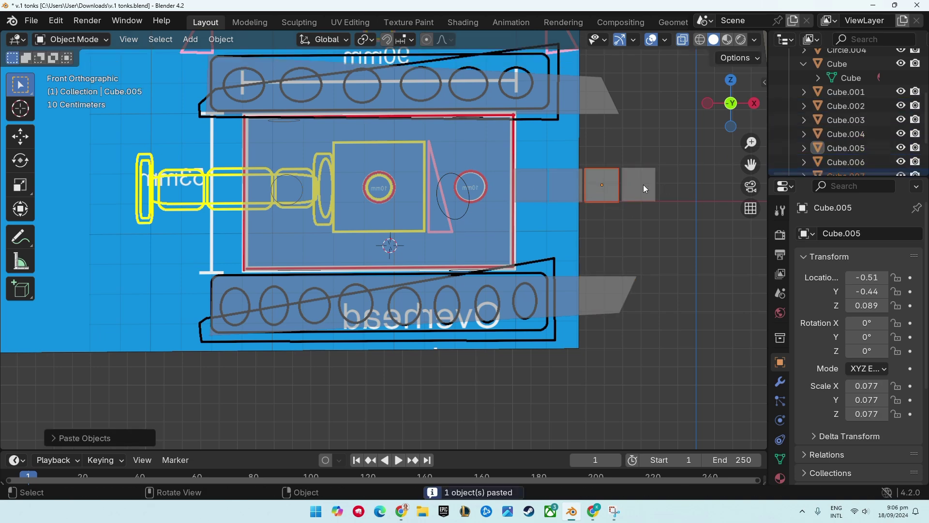
{"action": "key", "text": "g"}
{"action": "left_click", "coordinate": [680, 187]}
- Add an enlarged end segment to the barrel and check it from top and front views
{"action": "key", "text": "s"}
{"action": "key", "text": "ctrl+v"}
{"action": "key", "text": "g"}
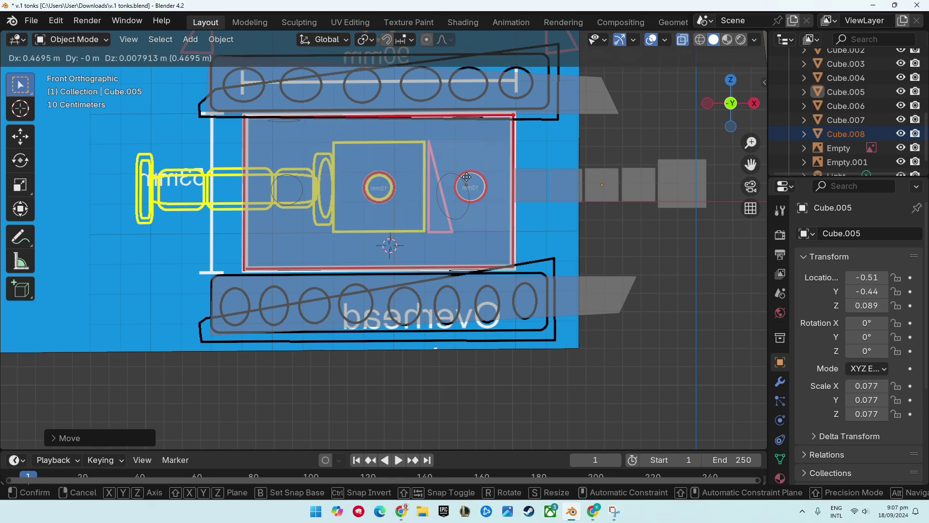
{"action": "left_click", "coordinate": [467, 177]}
{"action": "mouse_move", "coordinate": [467, 177]}
{"action": "middle_mouse_down"}
{"action": "mouse_move", "coordinate": [395, 170]}
{"action": "mouse_move", "coordinate": [635, 262]}
{"action": "mouse_move", "coordinate": [92, 150]}
{"action": "mouse_move", "coordinate": [577, 134]}
{"action": "middle_mouse_up"}
{"action": "key", "text": "KP_7"}
{"action": "key", "text": "KP_1"}
- Select the reference images and orbit around the model before returning to front view
{"action": "left_click", "coordinate": [333, 137]}
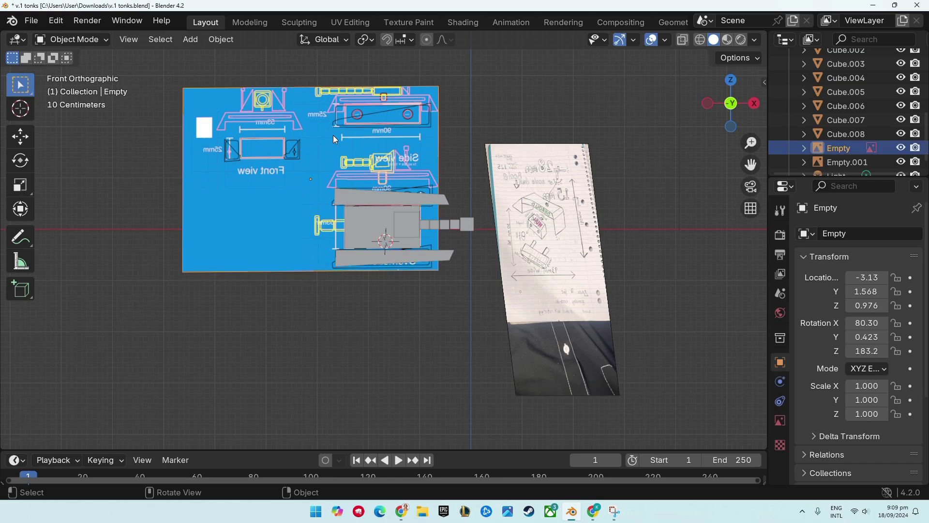
{"action": "left_click", "coordinate": [557, 242]}
{"action": "mouse_move", "coordinate": [556, 242]}
{"action": "middle_mouse_down"}
{"action": "mouse_move", "coordinate": [396, 248]}
{"action": "mouse_move", "coordinate": [431, 266]}
{"action": "mouse_move", "coordinate": [304, 314]}
{"action": "mouse_move", "coordinate": [279, 306]}
{"action": "middle_mouse_up"}
{"action": "scroll", "coordinate": [278, 306], "scroll_direction": "up", "scroll_amount": 5}
{"action": "middle_click_drag", "start_coordinate": [532, 222], "coordinate": [433, 228]}
{"action": "key", "text": "KP_1"}
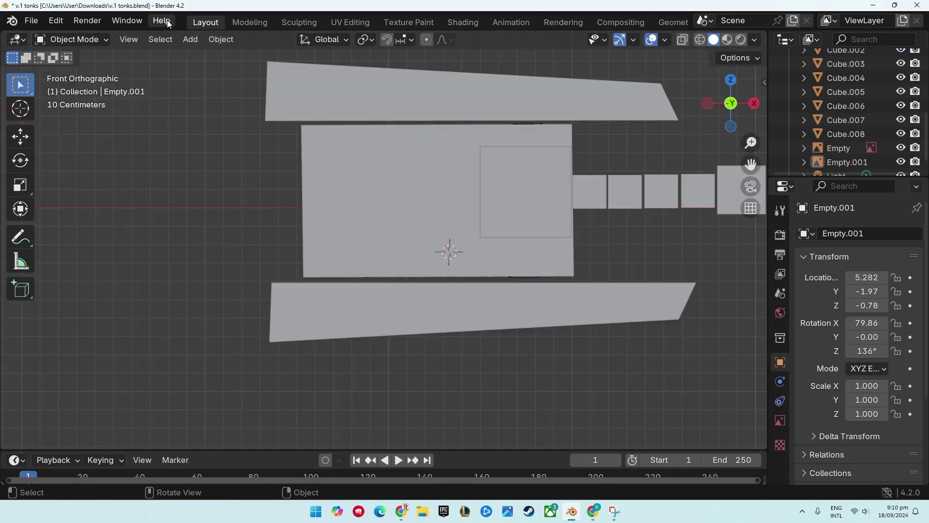
- Add a cube scaled to 0.484 and move it left over the hull
{"action": "left_click", "coordinate": [190, 39]}
{"action": "left_click", "coordinate": [332, 68]}
{"action": "key", "text": "s"}
{"action": "left_click", "coordinate": [529, 224]}
{"action": "key", "text": "g"}
{"action": "left_click", "coordinate": [460, 184]}
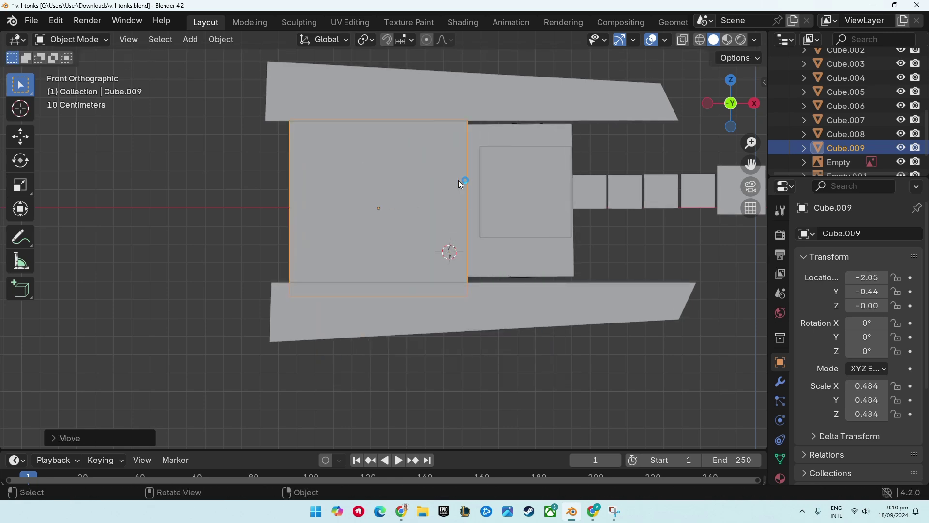
- Orbit the model and select the track slab, barrel segments and new hull block
{"action": "mouse_move", "coordinate": [472, 220]}
{"action": "middle_mouse_down"}
{"action": "mouse_move", "coordinate": [428, 202]}
{"action": "mouse_move", "coordinate": [712, 310]}
{"action": "mouse_move", "coordinate": [384, 189]}
{"action": "mouse_move", "coordinate": [211, 216]}
{"action": "mouse_move", "coordinate": [391, 429]}
{"action": "middle_mouse_up"}
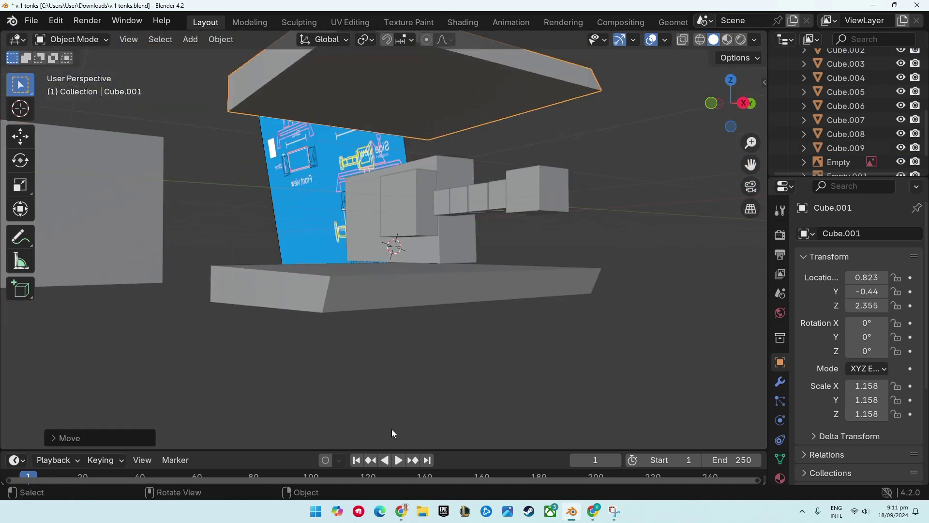
{"action": "left_click", "coordinate": [436, 368]}
{"action": "left_click", "coordinate": [443, 188]}
{"action": "mouse_move", "coordinate": [444, 184]}
{"action": "middle_mouse_down"}
{"action": "mouse_move", "coordinate": [408, 292]}
{"action": "mouse_move", "coordinate": [188, 318]}
{"action": "middle_mouse_up"}
{"action": "left_click", "coordinate": [377, 228]}
{"action": "mouse_move", "coordinate": [376, 228]}
{"action": "middle_mouse_down"}
{"action": "mouse_move", "coordinate": [618, 251]}
{"action": "mouse_move", "coordinate": [645, 306]}
{"action": "middle_mouse_up"}
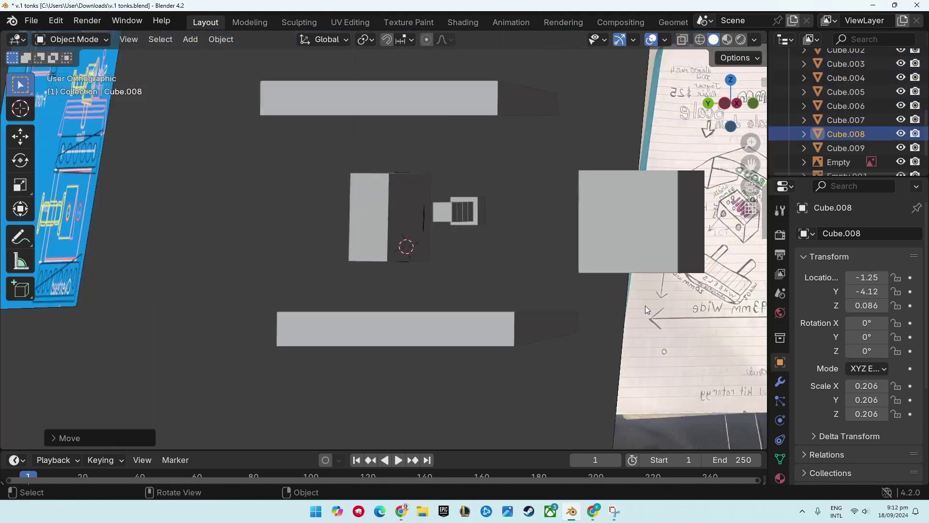
{"action": "middle_click_drag", "start_coordinate": [566, 247], "coordinate": [564, 232]}
{"action": "left_click", "coordinate": [564, 232]}
{"action": "left_click", "coordinate": [448, 231]}
- Delete the unwanted Cube.009 from the Outliner and enter Edit Mode on the remaining block
{"action": "right_click", "coordinate": [773, 151]}
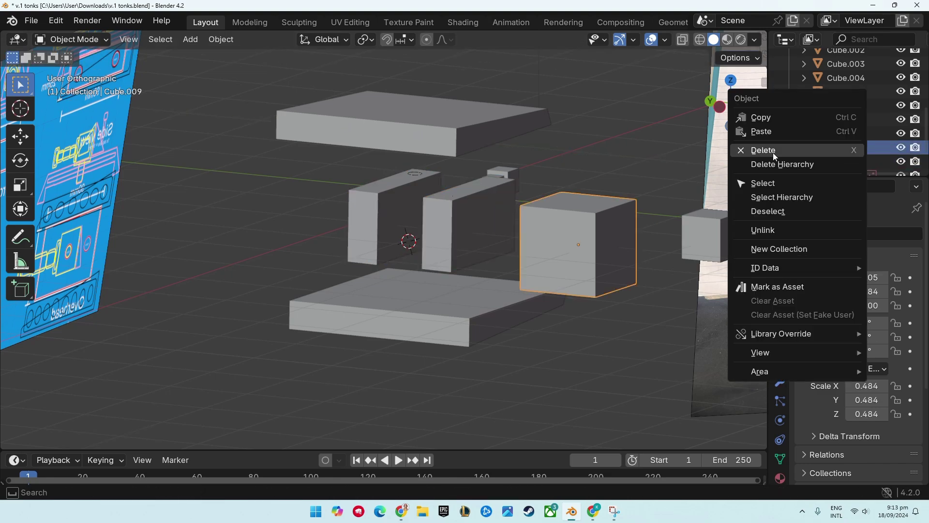
{"action": "left_click", "coordinate": [773, 151]}
{"action": "middle_click_drag", "start_coordinate": [702, 271], "coordinate": [646, 293]}
{"action": "key", "text": "Tab"}
{"action": "key", "text": "g"}
{"action": "key", "text": "Escape"}
{"action": "scroll", "coordinate": [486, 181], "scroll_direction": "up", "scroll_amount": 5}
- Open the Vertex menu, return to Object Mode, and orbit to face Cube.010
{"action": "key", "text": "ctrl+v"}
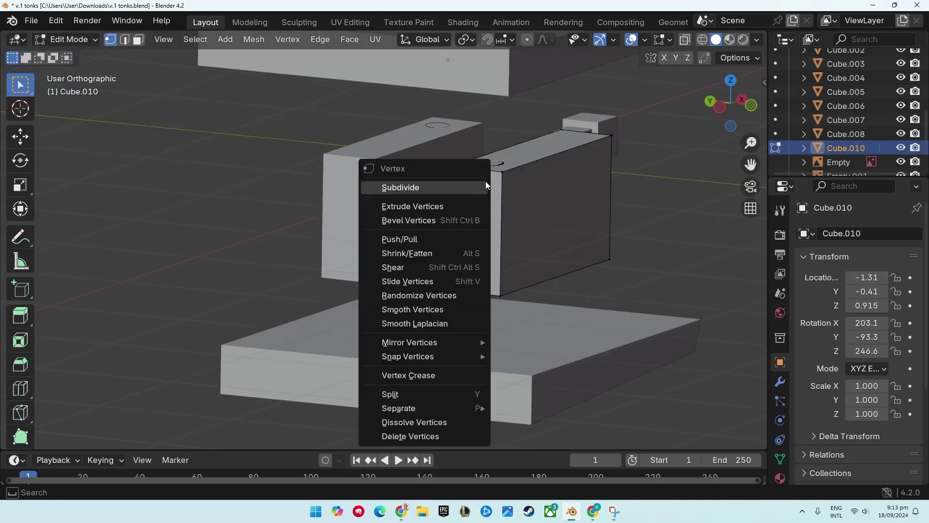
{"action": "mouse_move", "coordinate": [486, 181]}
{"action": "middle_mouse_down"}
{"action": "mouse_move", "coordinate": [660, 304]}
{"action": "mouse_move", "coordinate": [427, 225]}
{"action": "mouse_move", "coordinate": [428, 208]}
{"action": "middle_mouse_up"}
{"action": "scroll", "coordinate": [659, 304], "scroll_direction": "down", "scroll_amount": 5}
{"action": "left_click", "coordinate": [827, 140]}
{"action": "key", "text": "Tab"}
{"action": "middle_click_drag", "start_coordinate": [57, 44], "coordinate": [335, 211]}
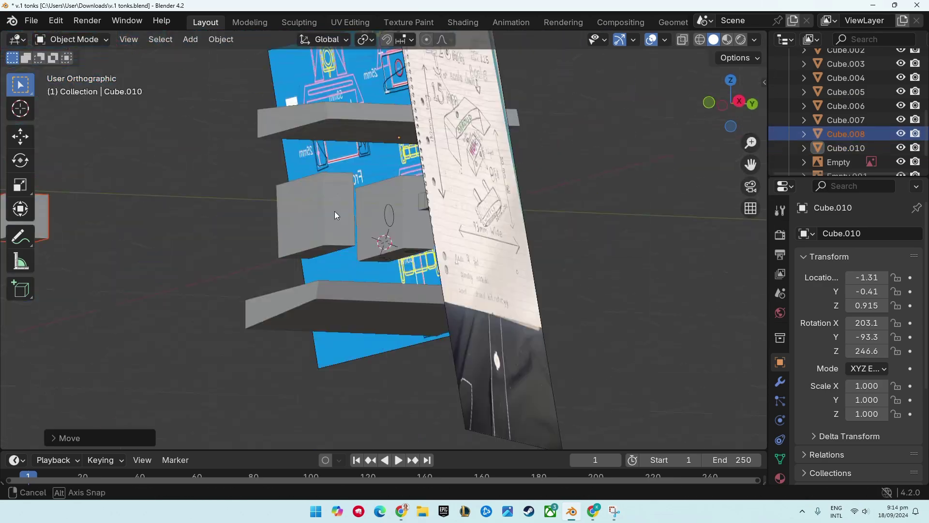
{"action": "left_click", "coordinate": [191, 39]}
{"action": "mouse_move", "coordinate": [215, 83]}
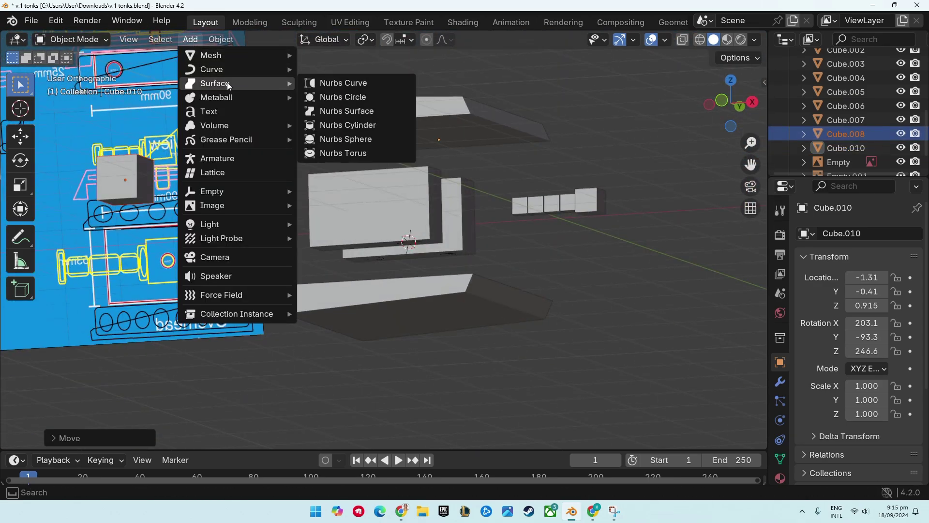
{"action": "mouse_move", "coordinate": [228, 85]}
{"action": "middle_mouse_down"}
{"action": "mouse_move", "coordinate": [333, 220]}
{"action": "mouse_move", "coordinate": [637, 301]}
{"action": "mouse_move", "coordinate": [584, 286]}
{"action": "middle_mouse_up"}
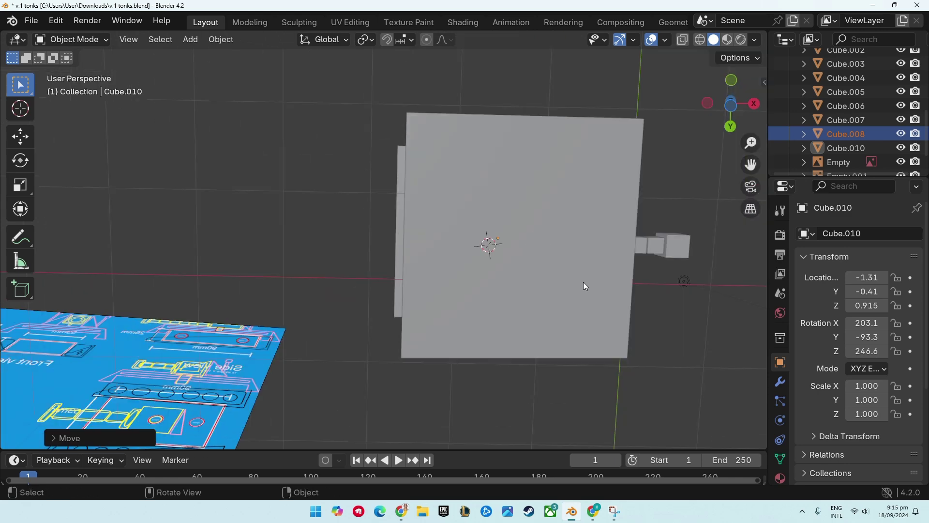
- Zoom and orbit to a top view of Cube.010, then enter its Edit Mode
{"action": "scroll", "coordinate": [524, 130], "scroll_direction": "down", "scroll_amount": 4}
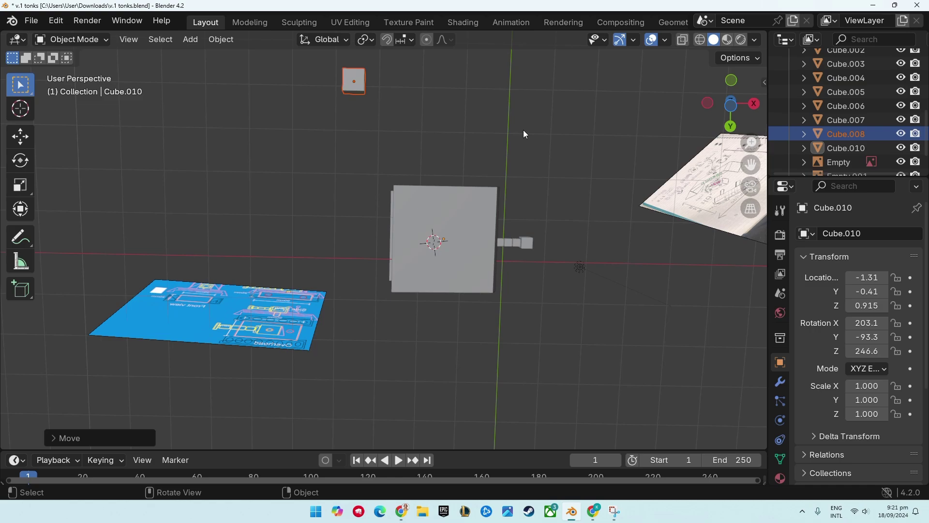
{"action": "mouse_move", "coordinate": [523, 129]}
{"action": "middle_mouse_down"}
{"action": "mouse_move", "coordinate": [556, 330]}
{"action": "mouse_move", "coordinate": [643, 265]}
{"action": "mouse_move", "coordinate": [410, 219]}
{"action": "mouse_move", "coordinate": [493, 285]}
{"action": "mouse_move", "coordinate": [457, 141]}
{"action": "mouse_move", "coordinate": [553, 153]}
{"action": "mouse_move", "coordinate": [649, 192]}
{"action": "middle_mouse_up"}
{"action": "key", "text": "KP_7"}
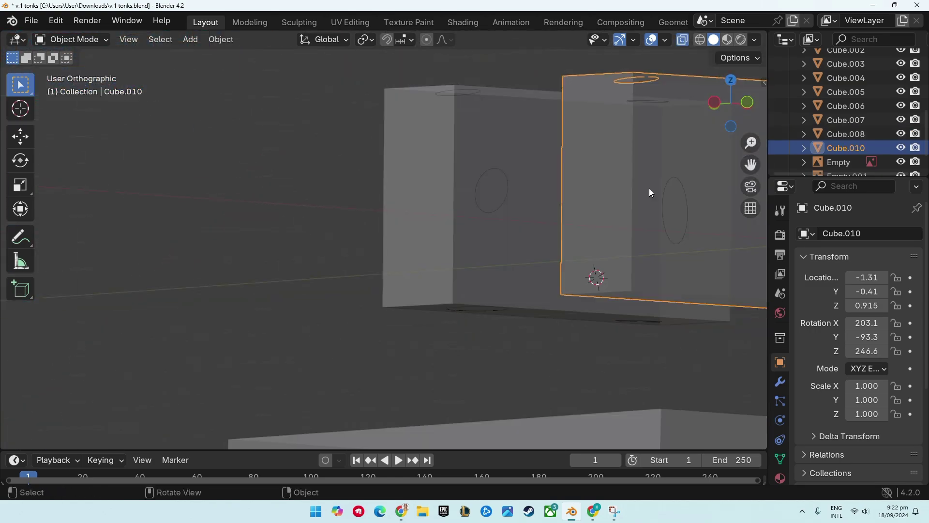
{"action": "scroll", "coordinate": [649, 192], "scroll_direction": "down", "scroll_amount": 3}
{"action": "mouse_move", "coordinate": [635, 231]}
{"action": "middle_mouse_down"}
{"action": "mouse_move", "coordinate": [543, 256]}
{"action": "mouse_move", "coordinate": [162, 214]}
{"action": "middle_mouse_up"}
{"action": "key", "text": "Tab"}
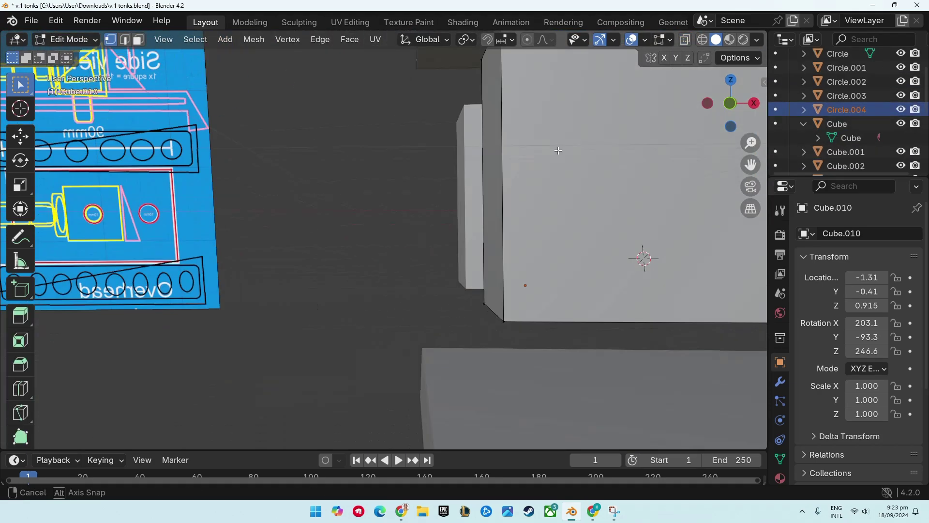
- Extrude the end of Cube.010 to lengthen the block
{"action": "middle_click_drag", "start_coordinate": [537, 117], "coordinate": [531, 98]}
{"action": "key", "text": "e"}
{"action": "left_click_drag", "start_coordinate": [531, 97], "coordinate": [568, 287]}
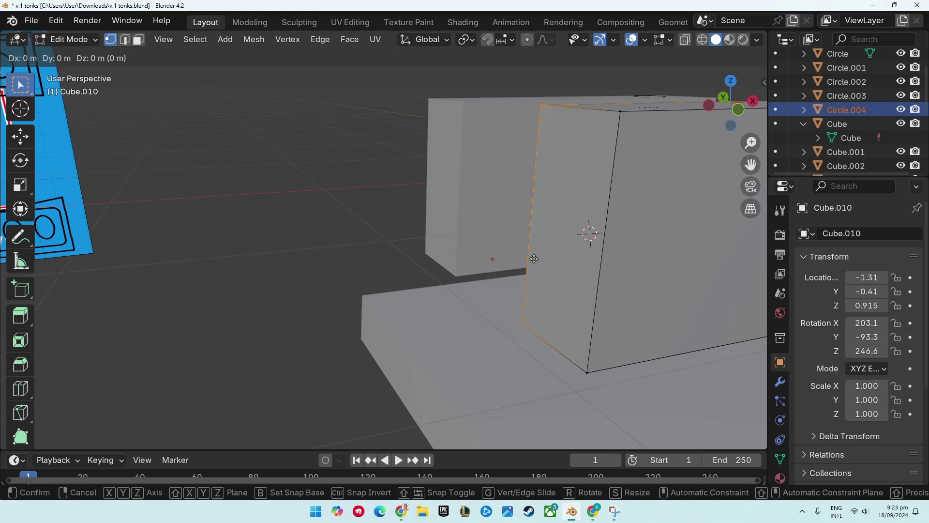
{"action": "left_click", "coordinate": [534, 259]}
{"action": "key", "text": "KP_7"}
{"action": "mouse_move", "coordinate": [534, 258]}
{"action": "middle_mouse_down"}
{"action": "mouse_move", "coordinate": [697, 181]}
{"action": "mouse_move", "coordinate": [629, 204]}
{"action": "mouse_move", "coordinate": [610, 172]}
{"action": "mouse_move", "coordinate": [135, 346]}
{"action": "mouse_move", "coordinate": [623, 346]}
{"action": "middle_mouse_up"}
- In Object Mode, move Cube.010 along Y to -2.86
{"action": "key", "text": "Tab"}
{"action": "key", "text": "g"}
{"action": "key", "text": "y"}
{"action": "scroll", "coordinate": [651, 202], "scroll_direction": "up", "scroll_amount": 5}
{"action": "key", "text": "g"}
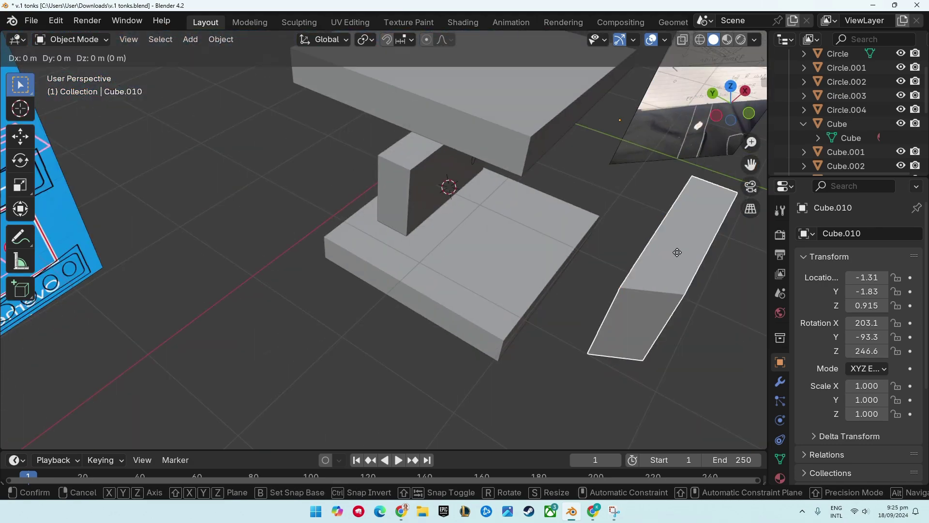
{"action": "left_click", "coordinate": [516, 289]}
{"action": "middle_click_drag", "start_coordinate": [516, 289], "coordinate": [662, 138]}
- Go back into Edit Mode on Cube.010 and select its top face
{"action": "left_click", "coordinate": [73, 39]}
{"action": "left_click", "coordinate": [73, 71]}
{"action": "right_click", "coordinate": [530, 283]}
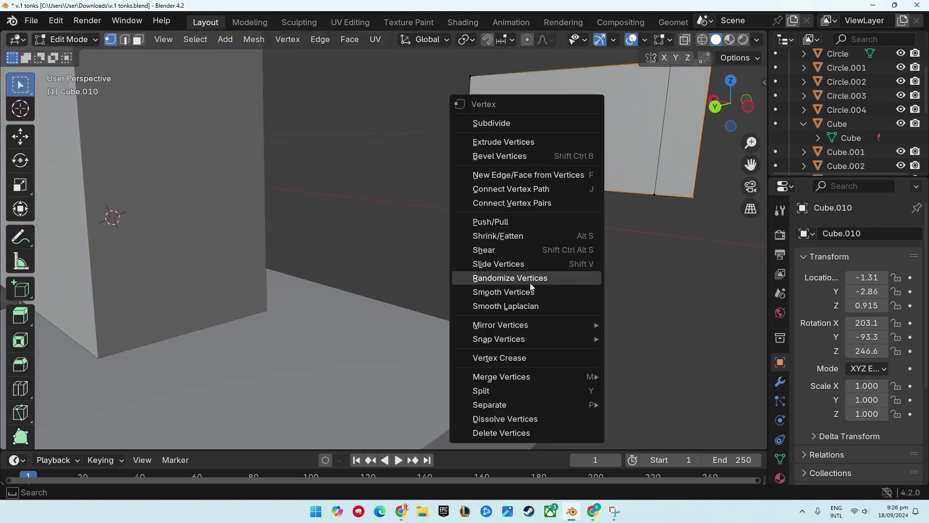
{"action": "left_click", "coordinate": [530, 282]}
{"action": "left_click", "coordinate": [349, 39]}
{"action": "left_click_drag", "start_coordinate": [452, 68], "coordinate": [650, 182]}
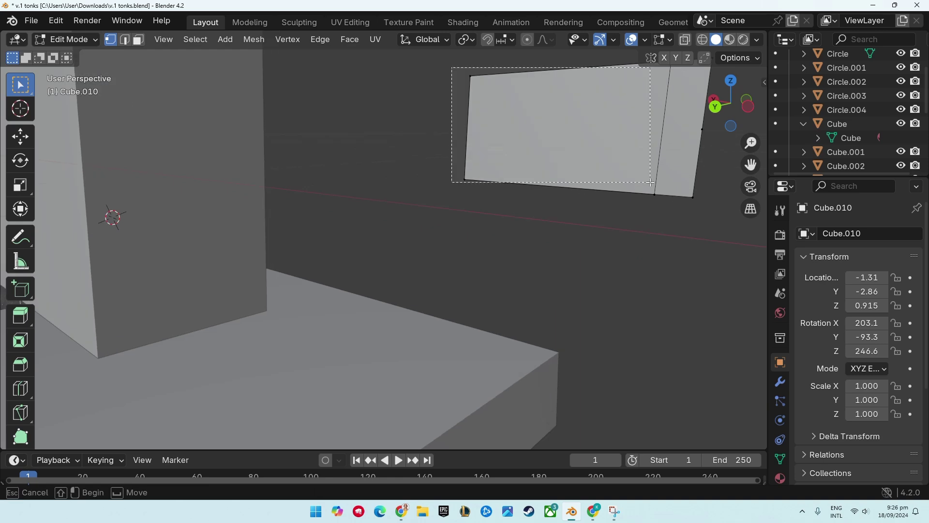
{"action": "middle_click_drag", "start_coordinate": [519, 120], "coordinate": [557, 159]}
{"action": "scroll", "coordinate": [832, 137], "scroll_direction": "down", "scroll_amount": 3}
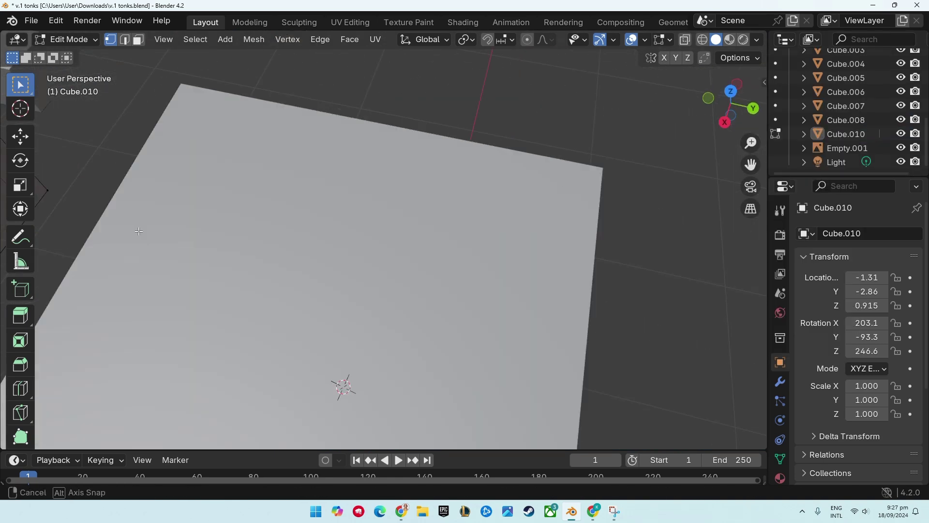
- Add a Geometry Nodes modifier to the block and place an edge loop near its left corner
{"action": "mouse_move", "coordinate": [484, 218]}
{"action": "middle_mouse_down"}
{"action": "mouse_move", "coordinate": [430, 386]}
{"action": "mouse_move", "coordinate": [278, 179]}
{"action": "middle_mouse_up"}
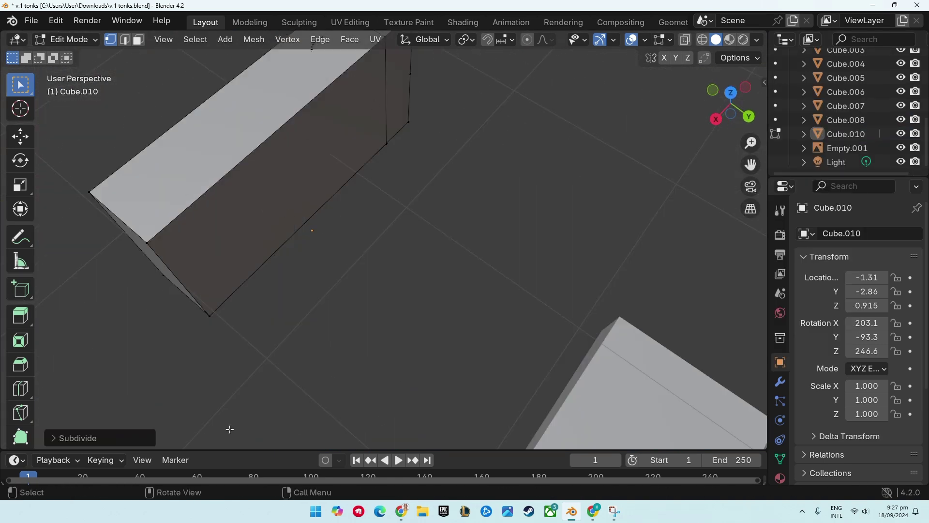
{"action": "left_click", "coordinate": [780, 382]}
{"action": "left_click", "coordinate": [866, 234]}
{"action": "left_click", "coordinate": [825, 252]}
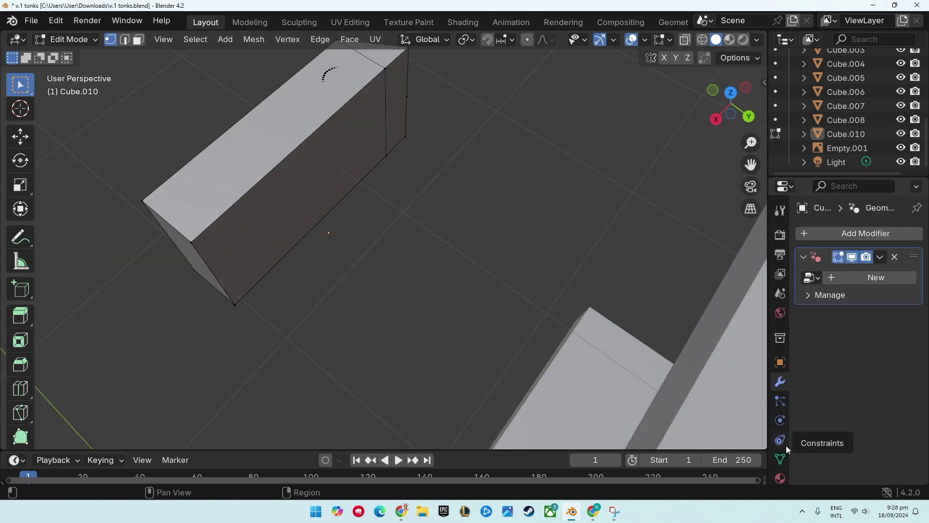
{"action": "middle_click_drag", "start_coordinate": [368, 204], "coordinate": [305, 107]}
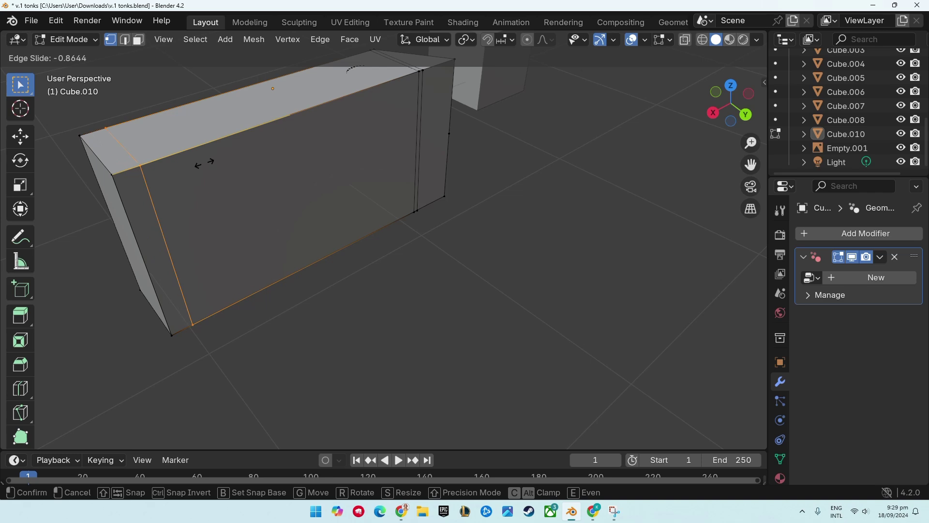
{"action": "left_click", "coordinate": [120, 172]}
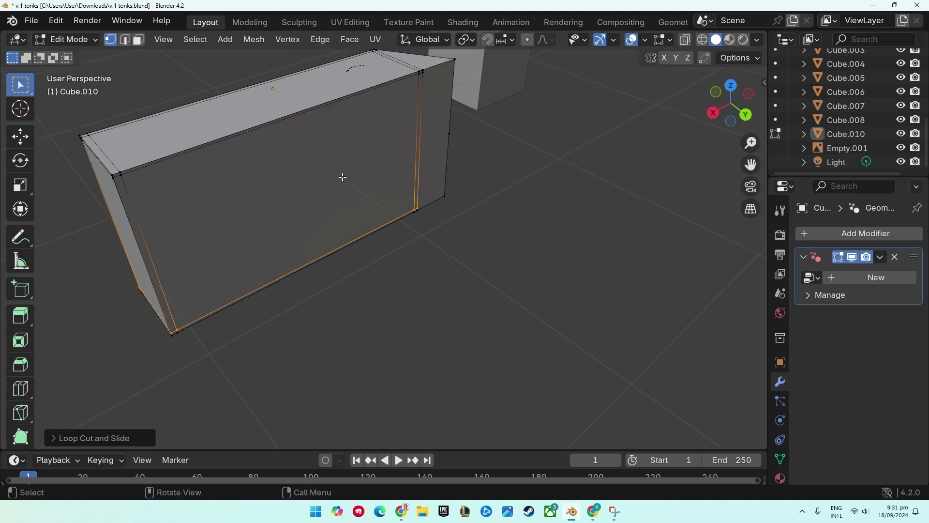
- Switch to face selection and pick the box's large side face
{"action": "middle_click_drag", "start_coordinate": [477, 245], "coordinate": [169, 278]}
{"action": "right_click", "coordinate": [78, 209]}
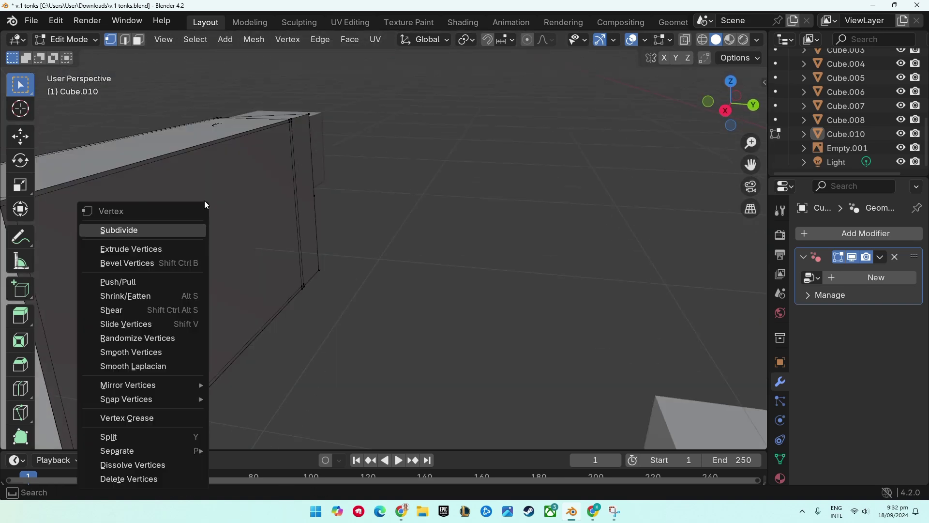
{"action": "key", "text": "Escape"}
{"action": "key", "text": "3"}
{"action": "left_click", "coordinate": [211, 219]}
{"action": "key", "text": "e"}
- Inset the side face, delete the inset face and refill the opening
{"action": "right_click", "coordinate": [111, 354]}
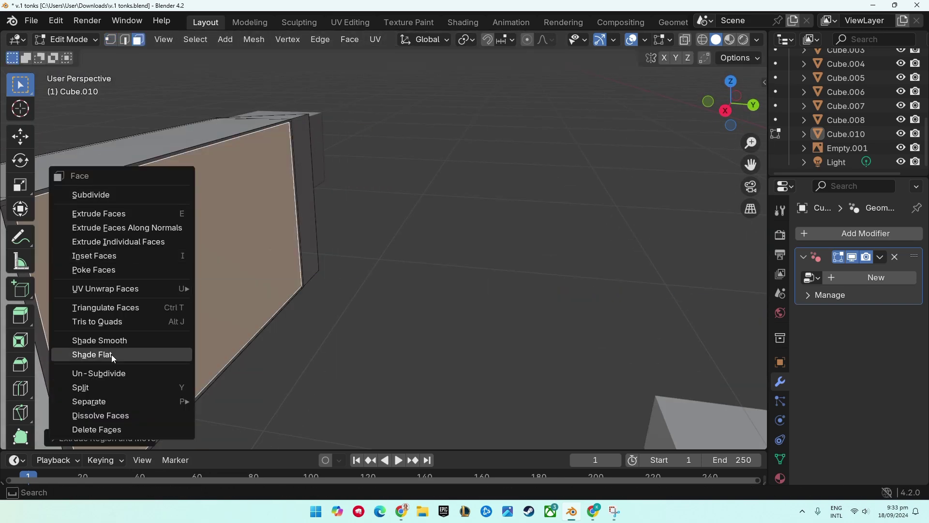
{"action": "left_click", "coordinate": [129, 253]}
{"action": "right_click", "coordinate": [140, 286]}
{"action": "left_click", "coordinate": [147, 286]}
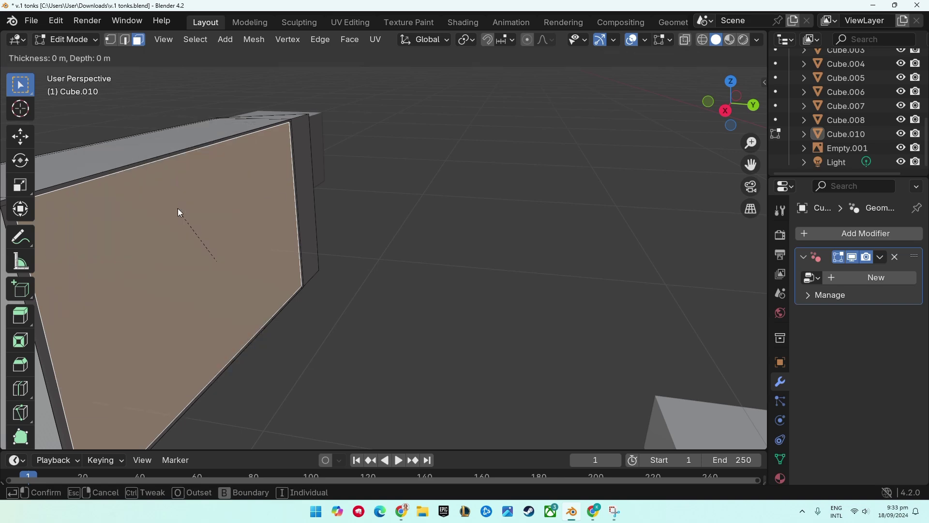
{"action": "left_click", "coordinate": [160, 336]}
{"action": "scroll", "coordinate": [160, 335], "scroll_direction": "down", "scroll_amount": 5}
{"action": "key", "text": "x"}
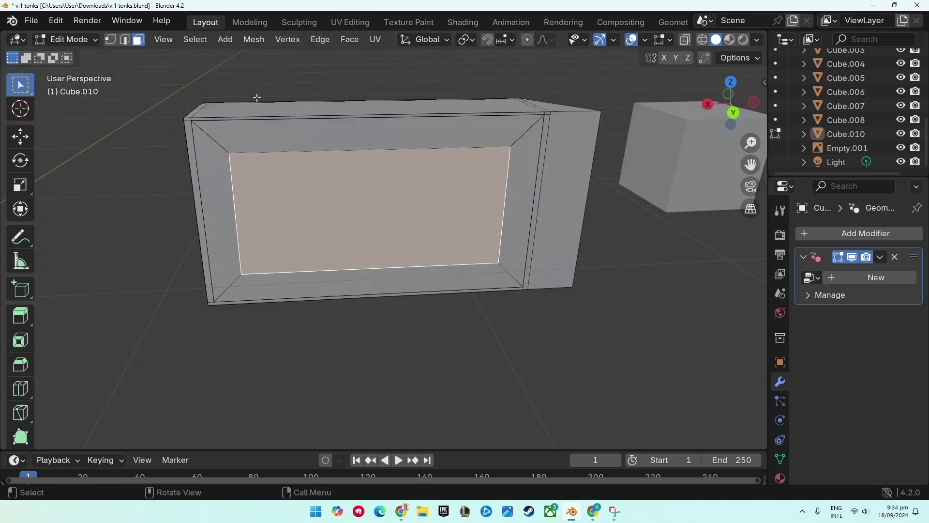
{"action": "key", "text": "2"}
- In edge mode, select the panel's top edge and inner edge loop
{"action": "key", "text": "alt+f"}
{"action": "right_click", "coordinate": [394, 160]}
{"action": "left_click", "coordinate": [436, 115]}
{"action": "right_click", "coordinate": [271, 60]}
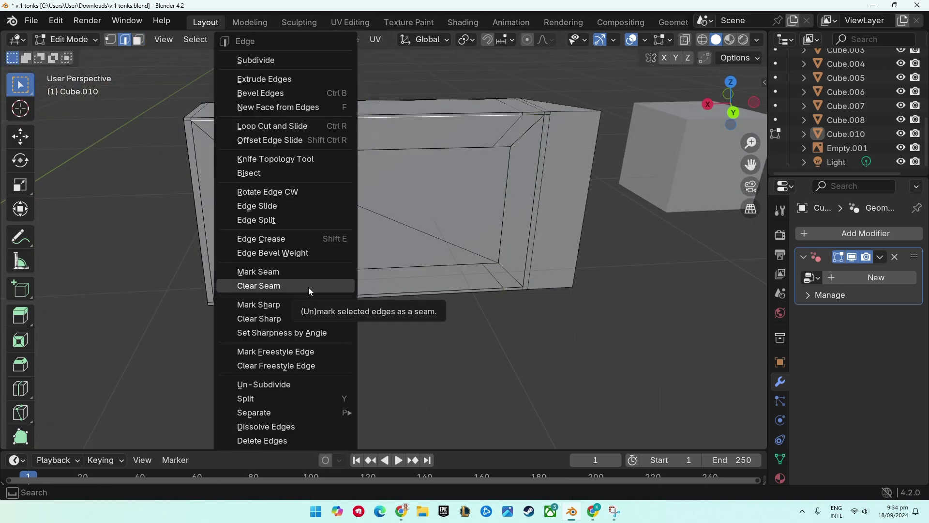
{"action": "right_click", "coordinate": [338, 182]}
{"action": "key", "text": "Escape"}
{"action": "left_click", "coordinate": [436, 148], "text": "alt"}
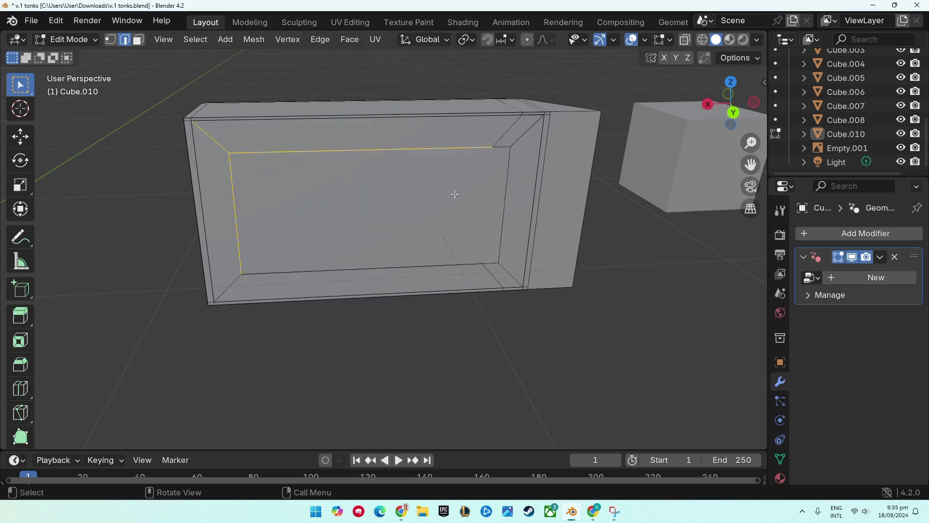
{"action": "right_click", "coordinate": [325, 407]}
{"action": "key", "text": "Escape"}
{"action": "scroll", "coordinate": [387, 242], "scroll_direction": "down", "scroll_amount": 5}
{"action": "scroll", "coordinate": [170, 179], "scroll_direction": "up", "scroll_amount": 5}
{"action": "right_click", "coordinate": [170, 179]}
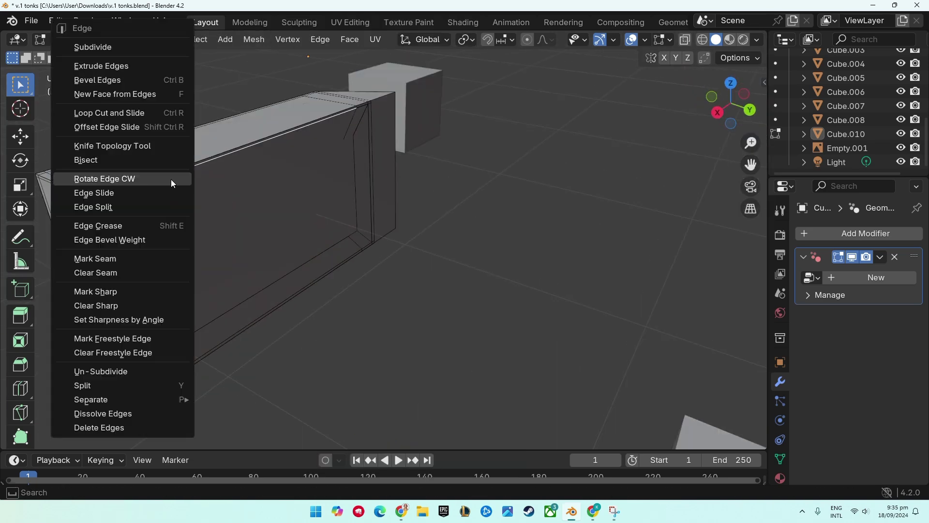
{"action": "right_click", "coordinate": [277, 201]}
- Paste the copied circle and position it against the box's side
{"action": "key", "text": "Escape"}
{"action": "mouse_move", "coordinate": [277, 202]}
{"action": "middle_mouse_down"}
{"action": "mouse_move", "coordinate": [674, 260]}
{"action": "mouse_move", "coordinate": [668, 290]}
{"action": "middle_mouse_up"}
{"action": "key", "text": "ctrl+v"}
{"action": "key", "text": "Tab"}
{"action": "mouse_move", "coordinate": [716, 259]}
{"action": "middle_mouse_down"}
{"action": "mouse_move", "coordinate": [740, 320]}
{"action": "mouse_move", "coordinate": [568, 220]}
{"action": "mouse_move", "coordinate": [533, 174]}
{"action": "mouse_move", "coordinate": [134, 300]}
{"action": "mouse_move", "coordinate": [752, 390]}
{"action": "mouse_move", "coordinate": [379, 228]}
{"action": "mouse_move", "coordinate": [379, 95]}
{"action": "middle_mouse_up"}
{"action": "right_click", "coordinate": [378, 94]}
- Add several Ctrl+R loop cuts across the box's bottom strip
{"action": "key", "text": "Tab"}
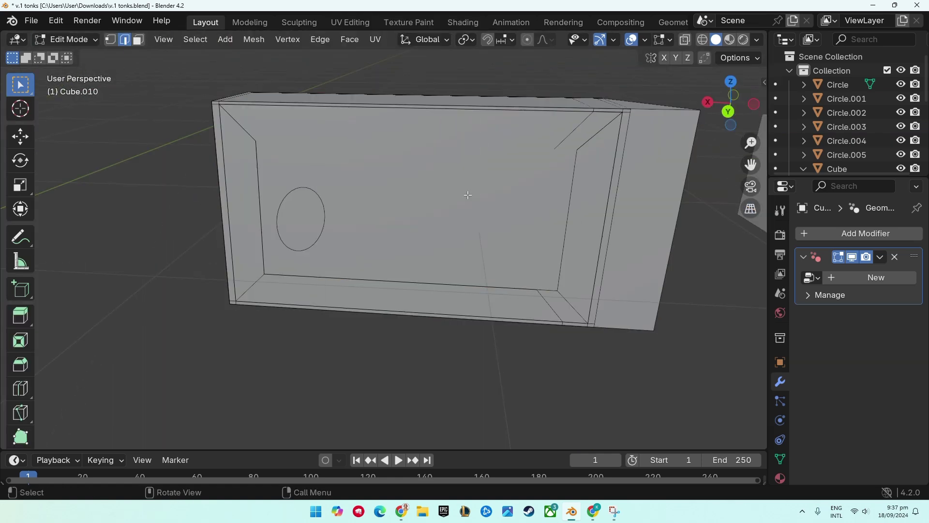
{"action": "left_click_drag", "start_coordinate": [191, 80], "coordinate": [665, 334]}
{"action": "key", "text": "ctrl+z"}
{"action": "key", "text": "ctrl+z"}
{"action": "key", "text": "ctrl+shift+z"}
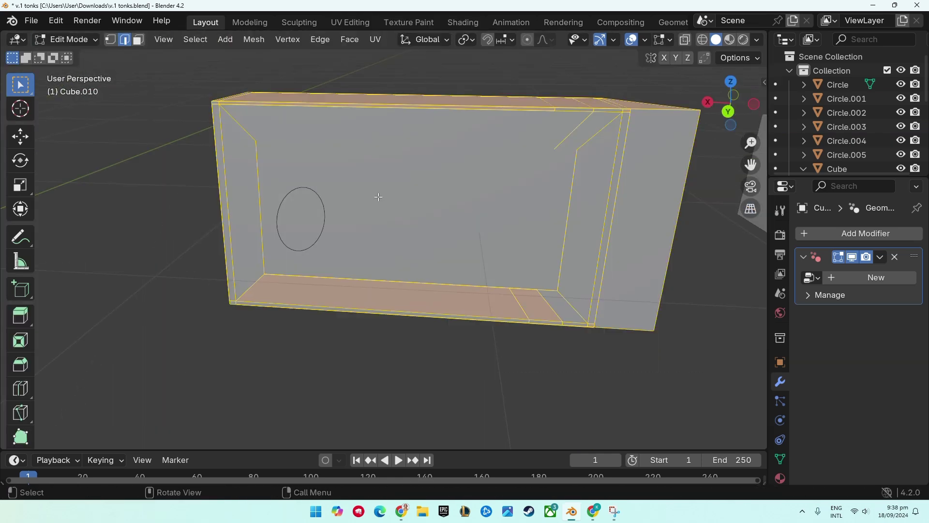
{"action": "key", "text": "ctrl+r"}
{"action": "left_click", "coordinate": [426, 147]}
{"action": "left_click", "coordinate": [331, 146]}
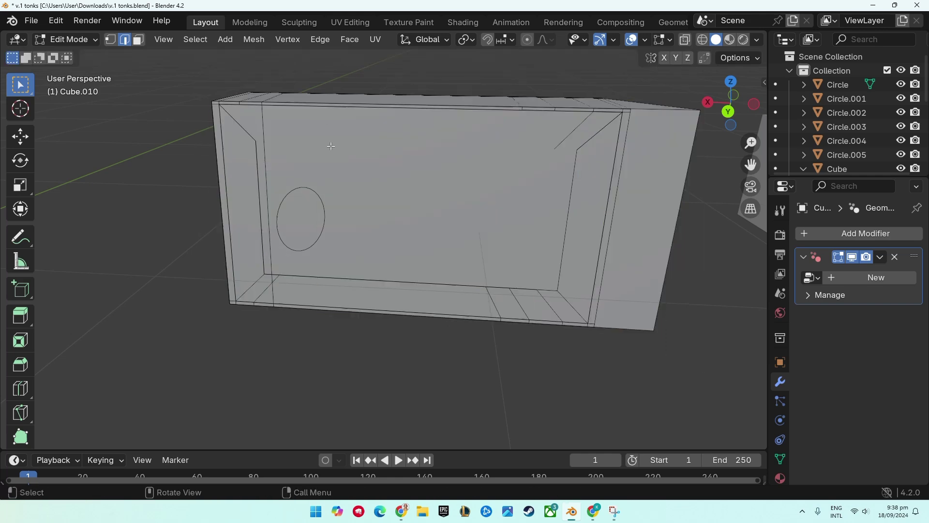
{"action": "key", "text": "ctrl+r"}
{"action": "left_click", "coordinate": [368, 114]}
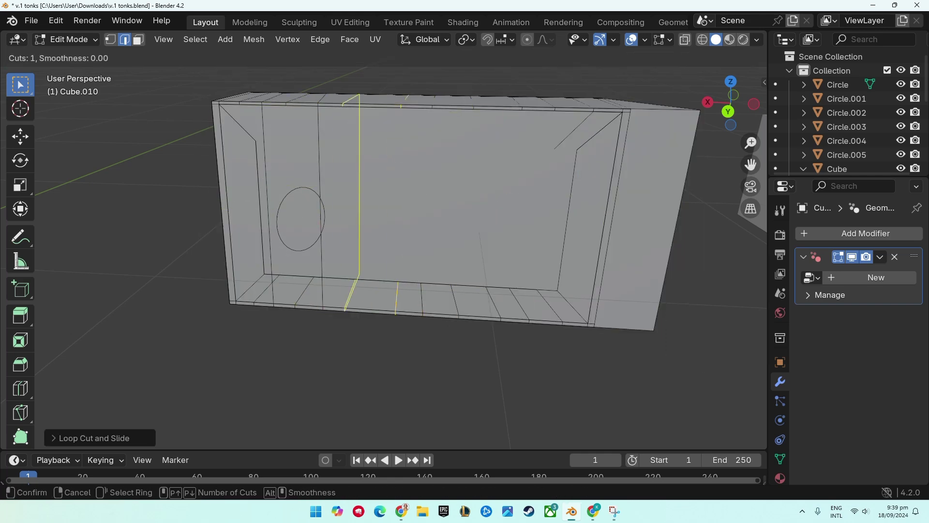
{"action": "mouse_move", "coordinate": [426, 196]}
{"action": "middle_mouse_down"}
{"action": "mouse_move", "coordinate": [245, 296]}
{"action": "mouse_move", "coordinate": [408, 217]}
{"action": "middle_mouse_up"}
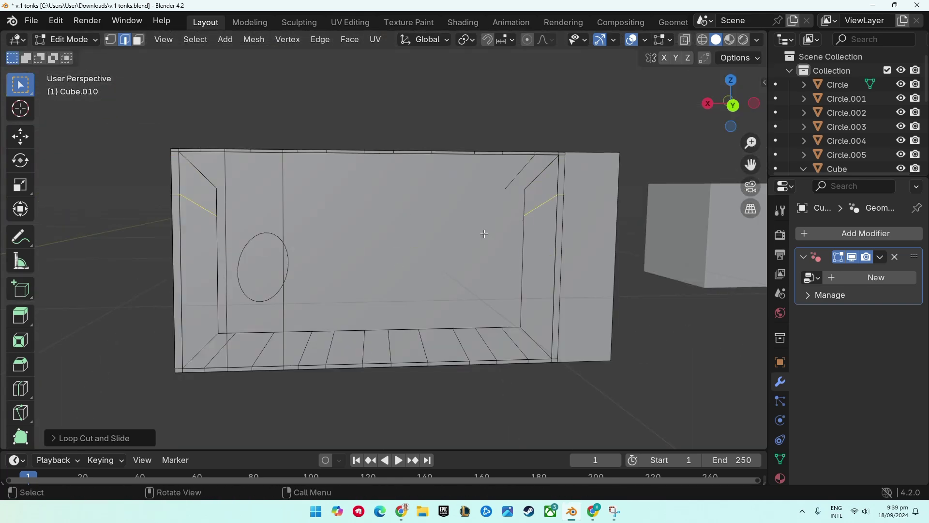
{"action": "mouse_move", "coordinate": [366, 310]}
{"action": "middle_mouse_down"}
{"action": "mouse_move", "coordinate": [484, 242]}
{"action": "mouse_move", "coordinate": [387, 291]}
{"action": "middle_mouse_up"}
- Duplicate the small cylinder and rotate the copy, Cylinder.001, to stand upright
{"action": "scroll", "coordinate": [840, 132], "scroll_direction": "down", "scroll_amount": 5}
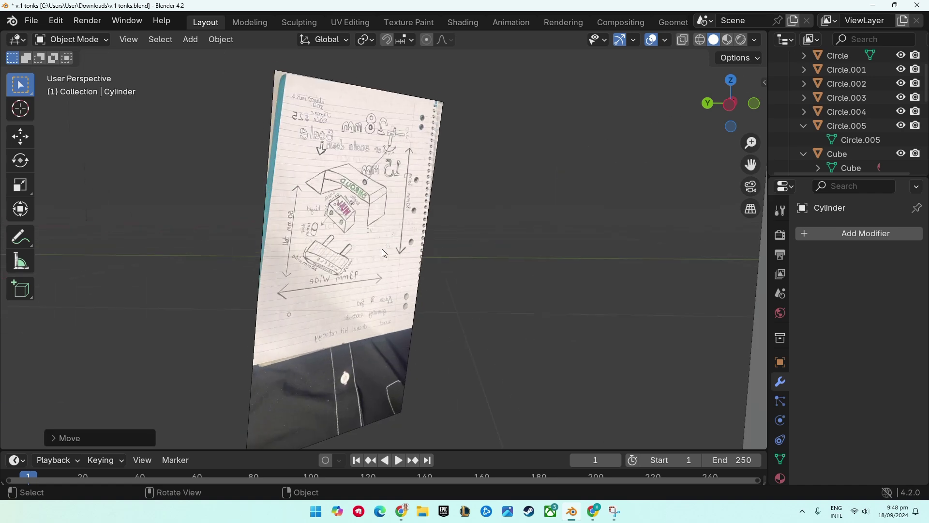
{"action": "left_click", "coordinate": [382, 249]}
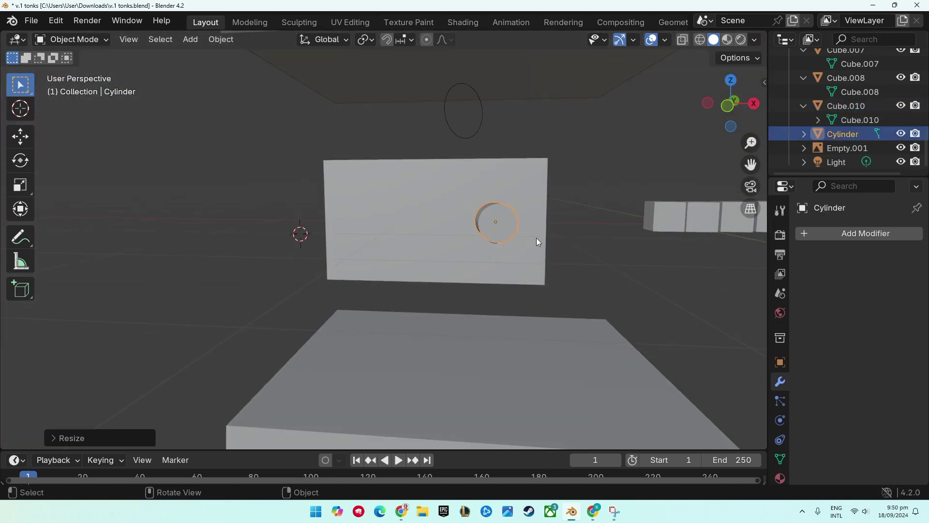
{"action": "key", "text": "g"}
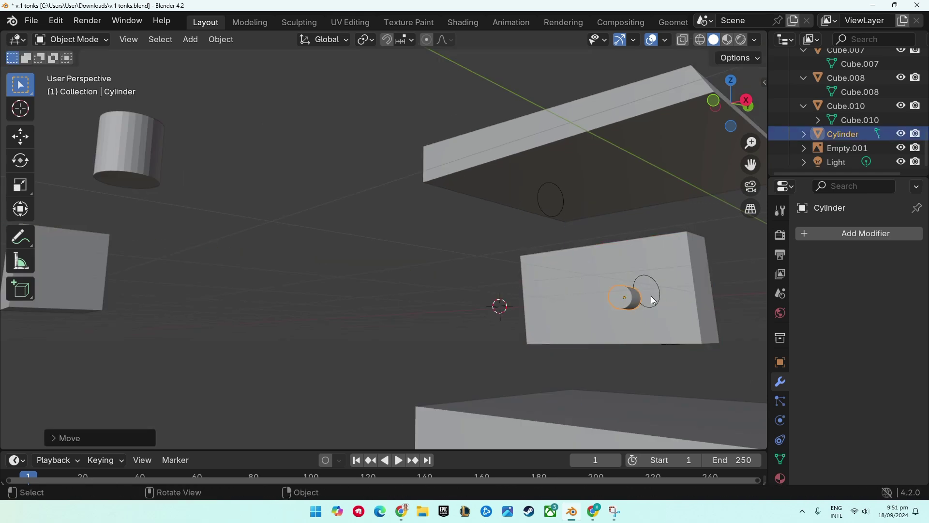
{"action": "key", "text": "g"}
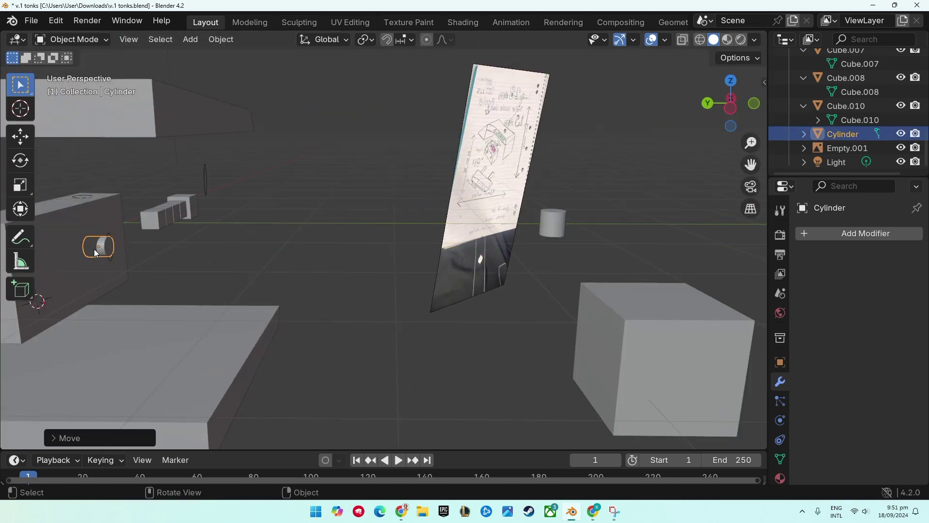
{"action": "middle_click_drag", "start_coordinate": [103, 253], "coordinate": [120, 272]}
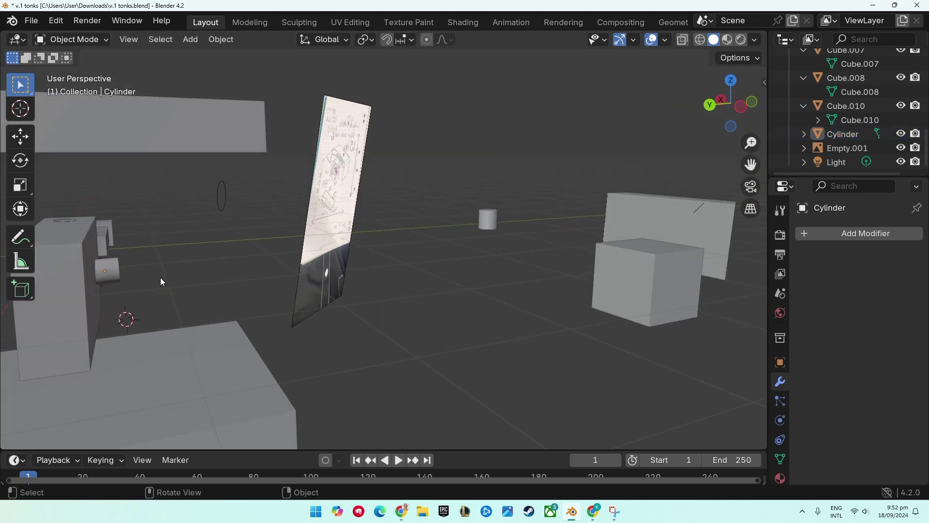
{"action": "middle_click_drag", "start_coordinate": [54, 298], "coordinate": [87, 279]}
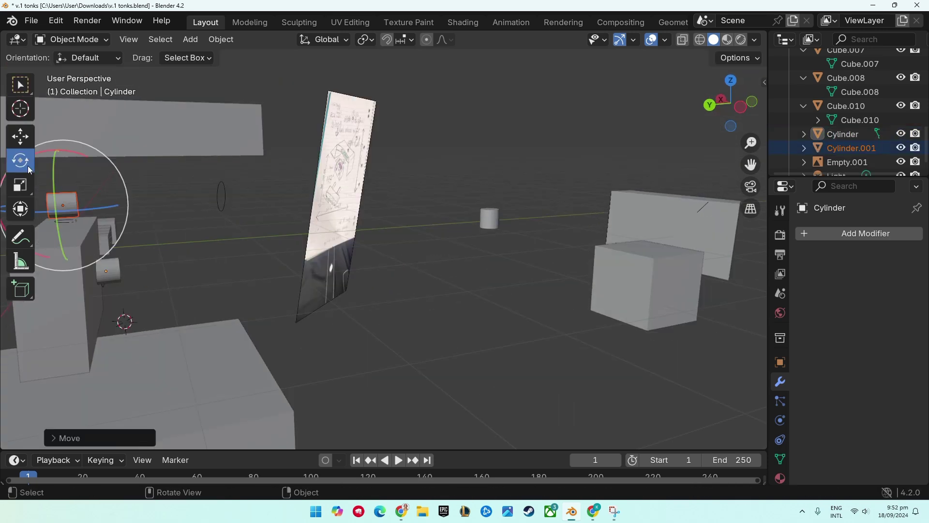
{"action": "mouse_move", "coordinate": [64, 154]}
{"action": "middle_mouse_down"}
{"action": "mouse_move", "coordinate": [82, 259]}
{"action": "mouse_move", "coordinate": [155, 193]}
{"action": "middle_mouse_up"}
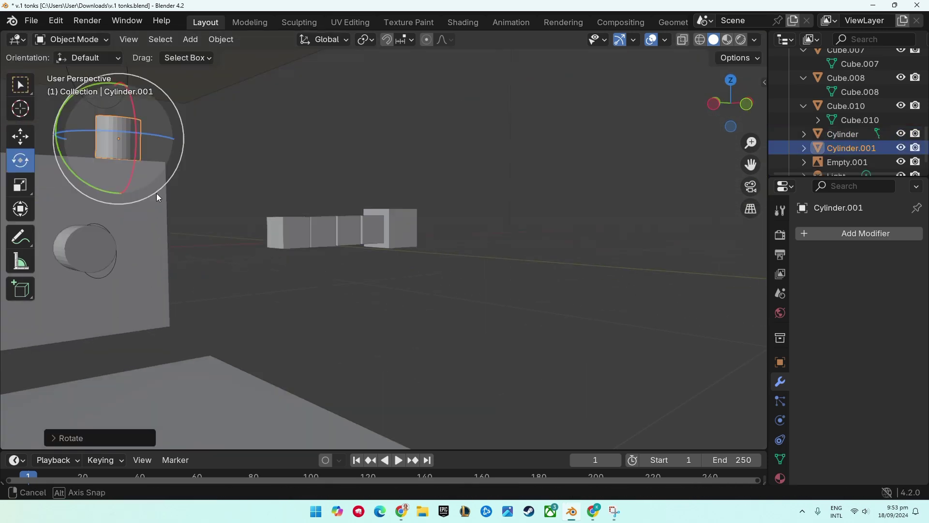
{"action": "key", "text": "shift+d"}
{"action": "left_click", "coordinate": [647, 205]}
{"action": "mouse_move", "coordinate": [647, 205]}
{"action": "middle_mouse_down"}
{"action": "mouse_move", "coordinate": [248, 200]}
{"action": "mouse_move", "coordinate": [135, 143]}
{"action": "middle_mouse_up"}
{"action": "left_click", "coordinate": [139, 148]}
- Paste cylinder copies and move one along Z onto the box top
{"action": "left_click", "coordinate": [251, 193]}
{"action": "left_click", "coordinate": [488, 154]}
{"action": "key", "text": "g"}
{"action": "key", "text": "z"}
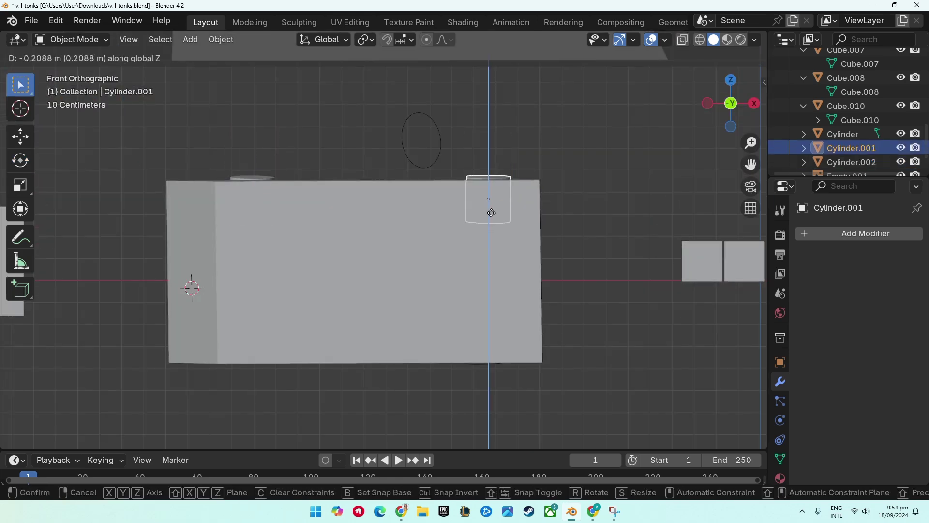
{"action": "left_click", "coordinate": [488, 208]}
{"action": "key", "text": "ctrl+c"}
{"action": "key", "text": "ctrl+v"}
{"action": "key", "text": "g"}
{"action": "left_click", "coordinate": [260, 177]}
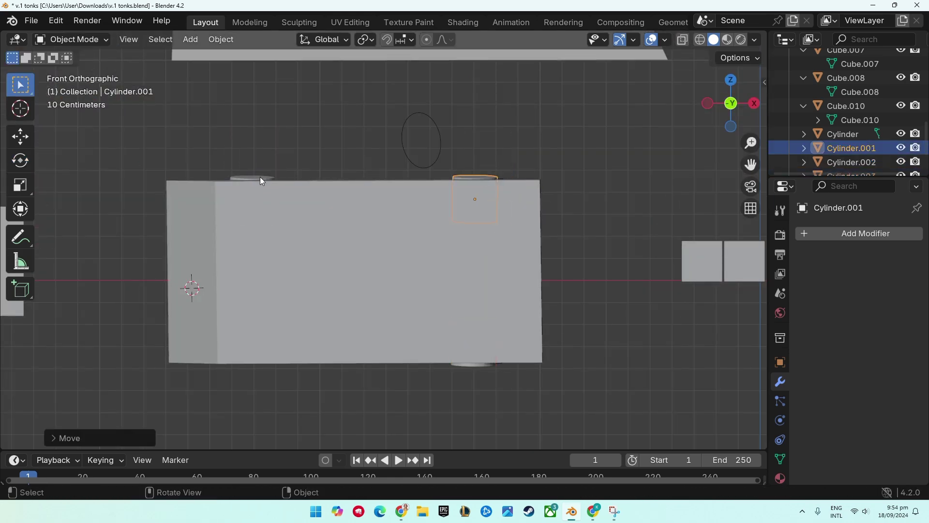
- Move the cylinder along Y into depth position and resize the lower slab
{"action": "mouse_move", "coordinate": [391, 336]}
{"action": "middle_mouse_down"}
{"action": "mouse_move", "coordinate": [111, 187]}
{"action": "mouse_move", "coordinate": [349, 366]}
{"action": "mouse_move", "coordinate": [385, 322]}
{"action": "mouse_move", "coordinate": [158, 265]}
{"action": "middle_mouse_up"}
{"action": "key", "text": "g"}
{"action": "key", "text": "y"}
{"action": "left_click", "coordinate": [111, 186]}
{"action": "left_click_drag", "start_coordinate": [158, 265], "coordinate": [203, 309]}
{"action": "key", "text": "s"}
{"action": "left_click", "coordinate": [213, 289]}
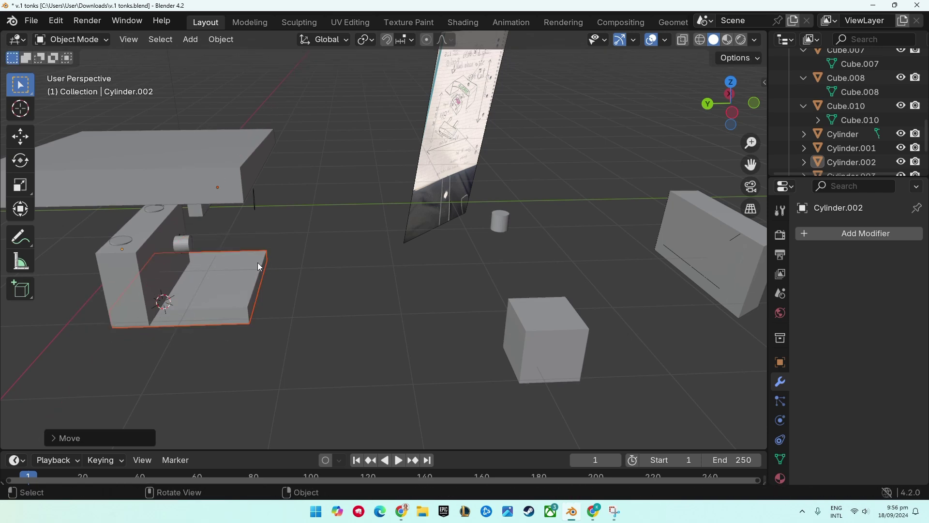
- In front view, place two cylinder copies below the box, left and right
{"action": "key", "text": "KP_1"}
{"action": "key", "text": "g"}
{"action": "key", "text": "x"}
{"action": "left_click", "coordinate": [300, 350]}
{"action": "key", "text": "ctrl+v"}
{"action": "key", "text": "g"}
{"action": "key", "text": "z"}
{"action": "left_click", "coordinate": [454, 344]}
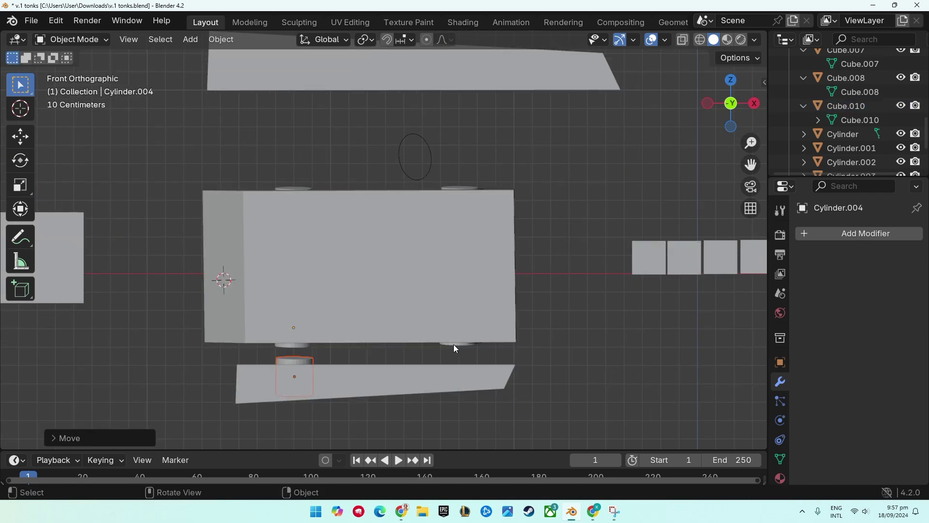
{"action": "key", "text": "shift+d"}
{"action": "key", "text": "x"}
{"action": "left_click", "coordinate": [295, 332]}
{"action": "left_click_drag", "start_coordinate": [295, 331], "coordinate": [301, 413], "text": "shift"}
- Lower the top slab Cube.001 along Z onto the upper cylinders
{"action": "left_click", "coordinate": [412, 73]}
{"action": "key", "text": "g"}
{"action": "key", "text": "z"}
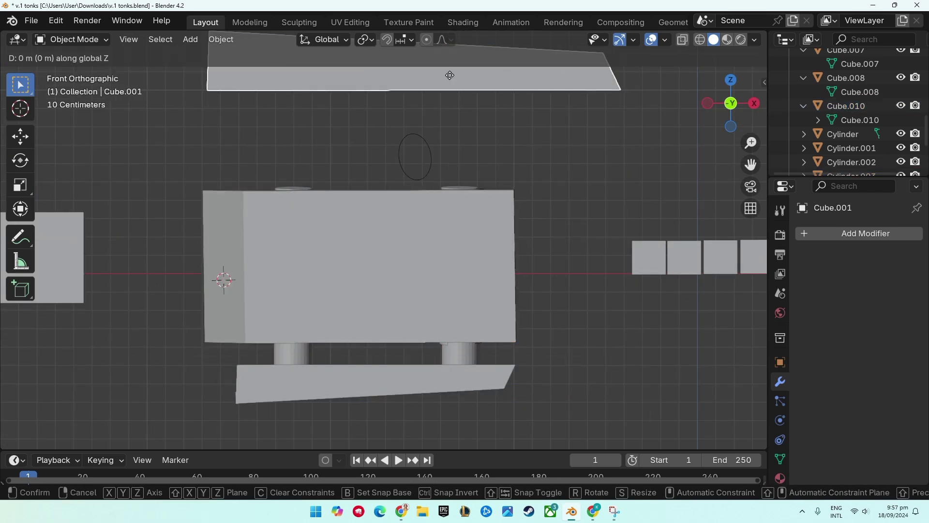
{"action": "left_click", "coordinate": [576, 89]}
{"action": "key", "text": "g"}
{"action": "left_click", "coordinate": [345, 162]}
{"action": "key", "text": "s"}
{"action": "key", "text": "Escape"}
{"action": "key", "text": "g"}
{"action": "key", "text": "z"}
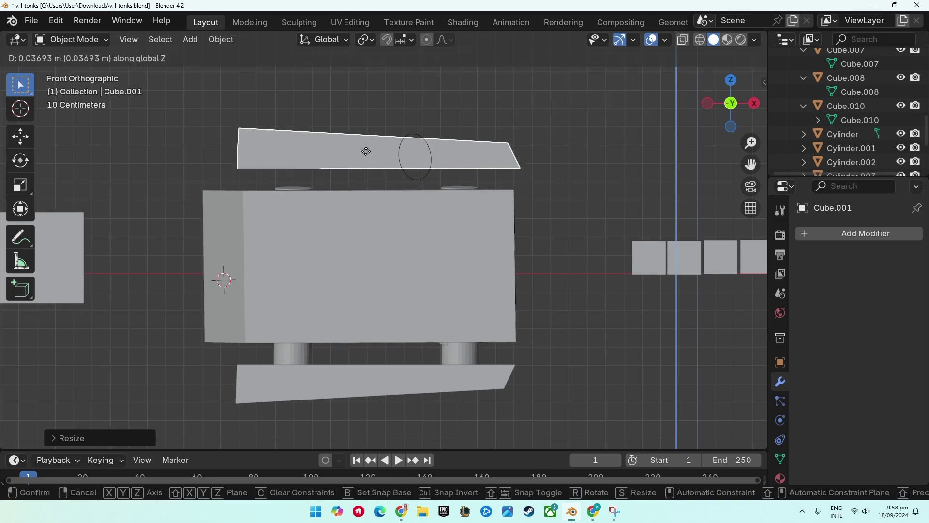
{"action": "left_click", "coordinate": [369, 148]}
- Select the upper-left cylinder and orbit around the hull to check the layout
{"action": "left_click", "coordinate": [465, 181]}
{"action": "left_click", "coordinate": [294, 186]}
{"action": "mouse_move", "coordinate": [556, 324]}
{"action": "middle_mouse_down"}
{"action": "mouse_move", "coordinate": [682, 270]}
{"action": "mouse_move", "coordinate": [384, 396]}
{"action": "middle_mouse_up"}
- Cancel an accidental move of the box and switch to front view
{"action": "left_click", "coordinate": [345, 405]}
{"action": "key", "text": "g"}
{"action": "scroll", "coordinate": [643, 175], "scroll_direction": "down", "scroll_amount": 5}
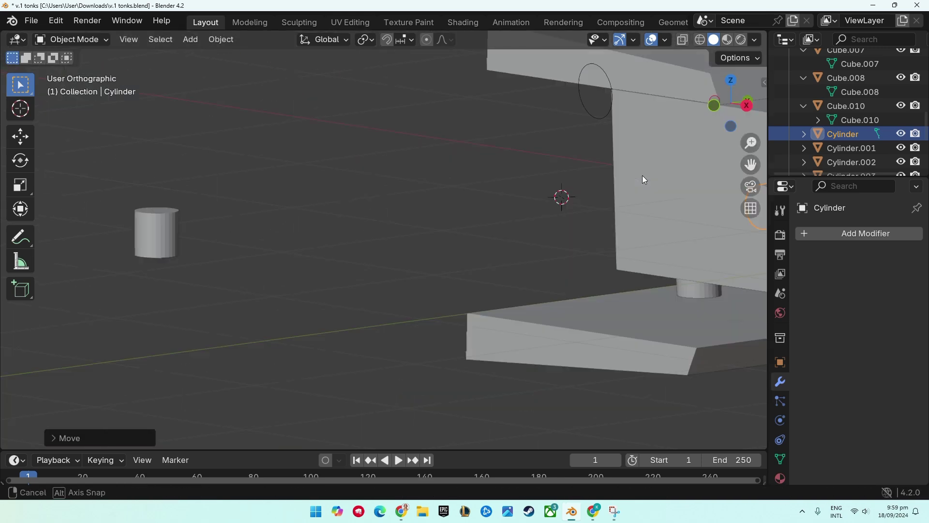
{"action": "middle_click_drag", "start_coordinate": [643, 175], "coordinate": [626, 219]}
{"action": "scroll", "coordinate": [626, 220], "scroll_direction": "down", "scroll_amount": 3}
{"action": "left_click", "coordinate": [68, 255], "text": "shift"}
{"action": "key", "text": "Escape"}
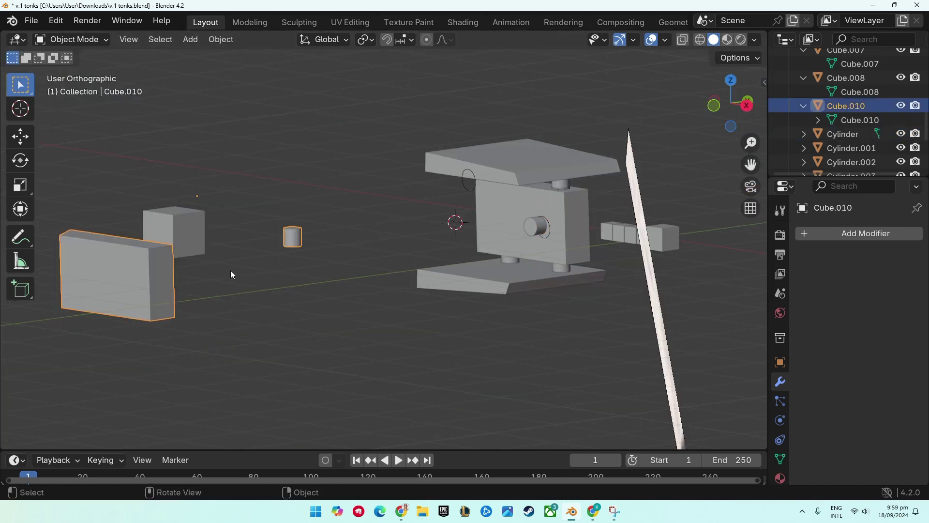
{"action": "scroll", "coordinate": [271, 288], "scroll_direction": "up", "scroll_amount": 5}
{"action": "middle_click_drag", "start_coordinate": [271, 289], "coordinate": [576, 80]}
{"action": "scroll", "coordinate": [576, 80], "scroll_direction": "down", "scroll_amount": 2}
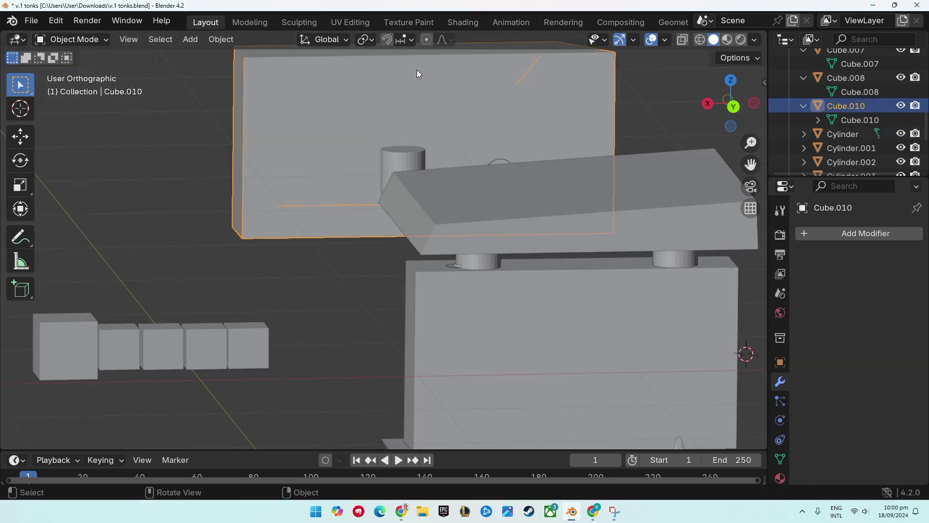
{"action": "middle_click_drag", "start_coordinate": [416, 69], "coordinate": [583, 161]}
{"action": "key", "text": "KP_1"}
- Add a new cylinder, scale it down and move it along Z onto the hull's front
{"action": "left_click", "coordinate": [190, 39]}
{"action": "left_click", "coordinate": [339, 128]}
{"action": "scroll", "coordinate": [339, 128], "scroll_direction": "down", "scroll_amount": 5}
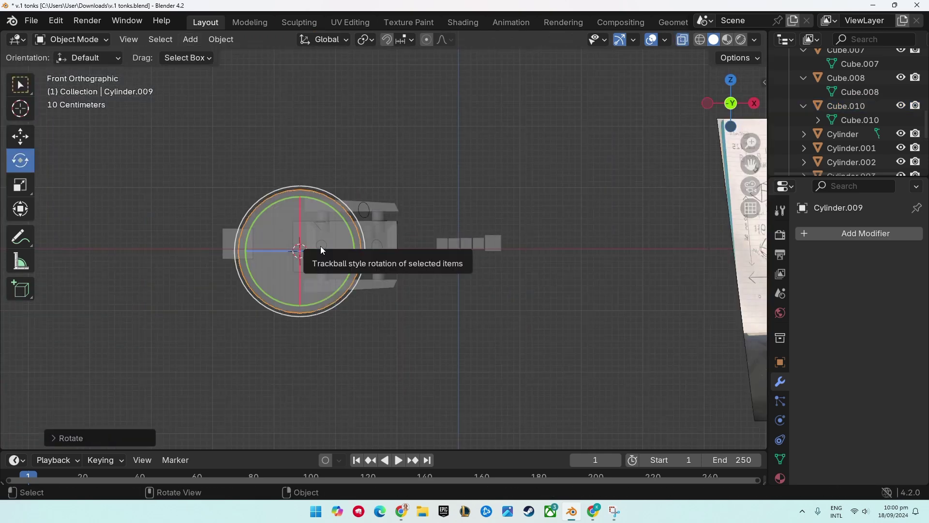
{"action": "key", "text": "s"}
{"action": "left_click", "coordinate": [358, 248]}
{"action": "scroll", "coordinate": [377, 249], "scroll_direction": "up", "scroll_amount": 5}
{"action": "key", "text": "g"}
{"action": "key", "text": "z"}
{"action": "left_click", "coordinate": [347, 273]}
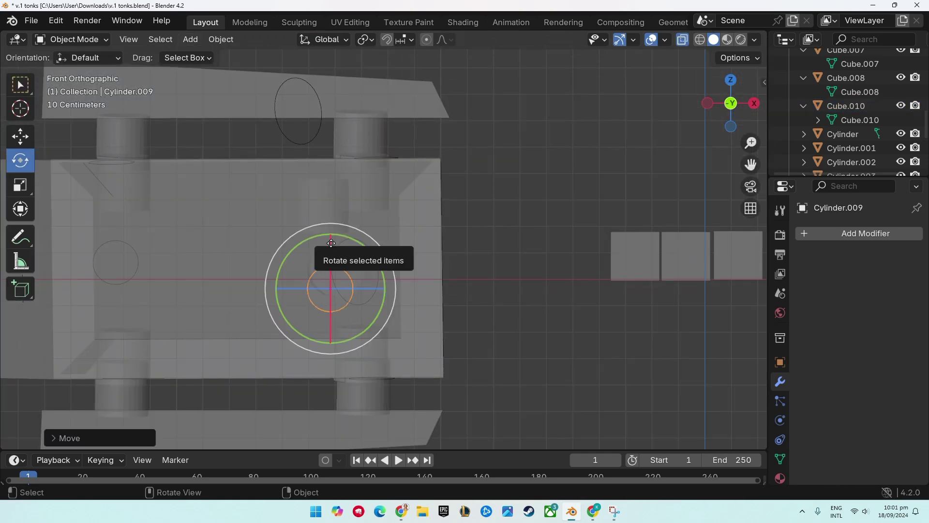
{"action": "mouse_move", "coordinate": [363, 257]}
{"action": "middle_mouse_down"}
{"action": "mouse_move", "coordinate": [137, 321]}
{"action": "mouse_move", "coordinate": [529, 249]}
{"action": "mouse_move", "coordinate": [232, 221]}
{"action": "mouse_move", "coordinate": [364, 325]}
{"action": "mouse_move", "coordinate": [432, 321]}
{"action": "mouse_move", "coordinate": [324, 220]}
{"action": "middle_mouse_up"}
{"action": "key", "text": "g"}
{"action": "key", "text": "Escape"}
- Slide the cylinder along the Y depth axis into its new position
{"action": "key", "text": "g"}
{"action": "key", "text": "y"}
{"action": "left_click", "coordinate": [324, 221]}
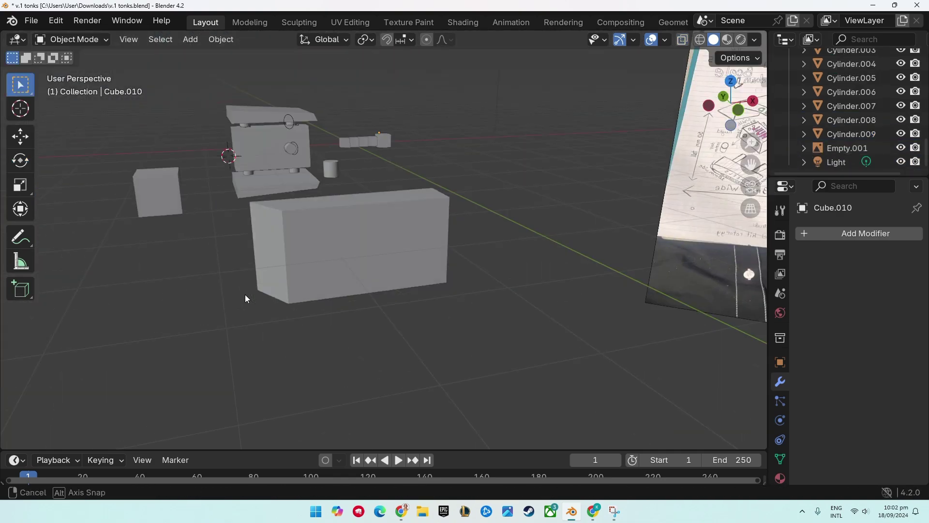
{"action": "mouse_move", "coordinate": [245, 294]}
{"action": "middle_mouse_down"}
{"action": "mouse_move", "coordinate": [280, 319]}
{"action": "mouse_move", "coordinate": [265, 239]}
{"action": "middle_mouse_up"}
- Reposition the loose cube Cube.008 along X and Z, then along the Y depth axis
{"action": "left_click", "coordinate": [215, 225]}
{"action": "key", "text": "g"}
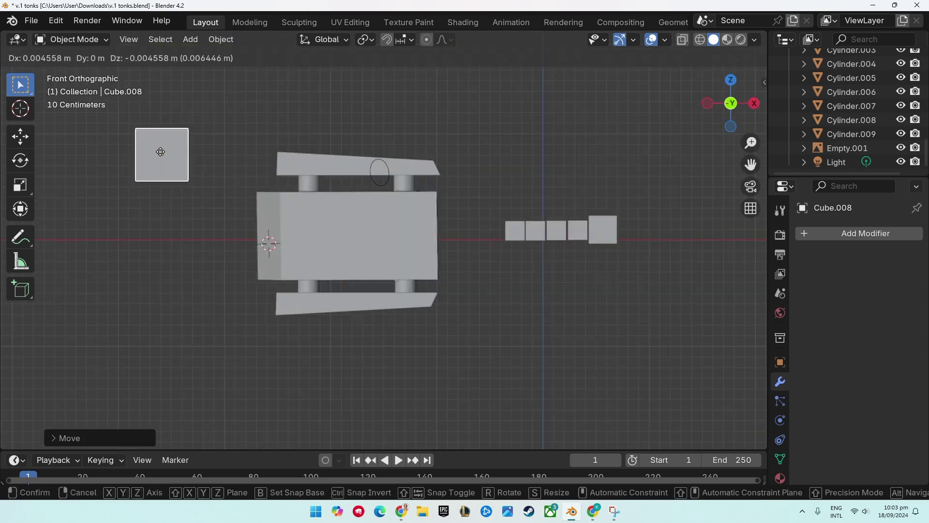
{"action": "key", "text": "x"}
{"action": "key", "text": "z"}
{"action": "left_click", "coordinate": [403, 248]}
{"action": "mouse_move", "coordinate": [403, 249]}
{"action": "middle_mouse_down"}
{"action": "mouse_move", "coordinate": [382, 235]}
{"action": "mouse_move", "coordinate": [85, 237]}
{"action": "middle_mouse_up"}
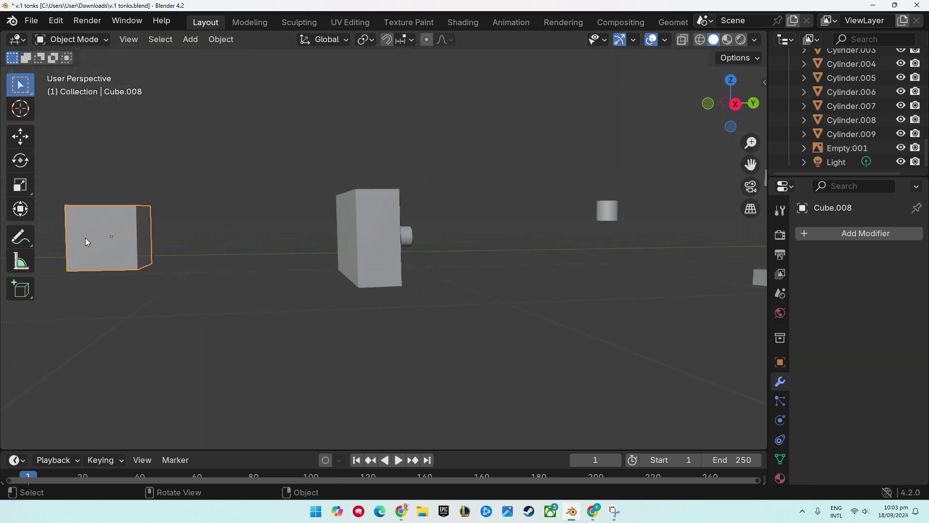
{"action": "key", "text": "g"}
{"action": "key", "text": "y"}
{"action": "left_click", "coordinate": [382, 245]}
{"action": "mouse_move", "coordinate": [382, 245]}
{"action": "middle_mouse_down"}
{"action": "mouse_move", "coordinate": [393, 257]}
{"action": "mouse_move", "coordinate": [380, 315]}
{"action": "mouse_move", "coordinate": [387, 329]}
{"action": "middle_mouse_up"}
- Put the large box Cube.010 into Edit Mode, viewed from the front
{"action": "key", "text": "Tab"}
{"action": "left_click_drag", "start_coordinate": [336, 383], "coordinate": [412, 434]}
{"action": "key", "text": "Tab"}
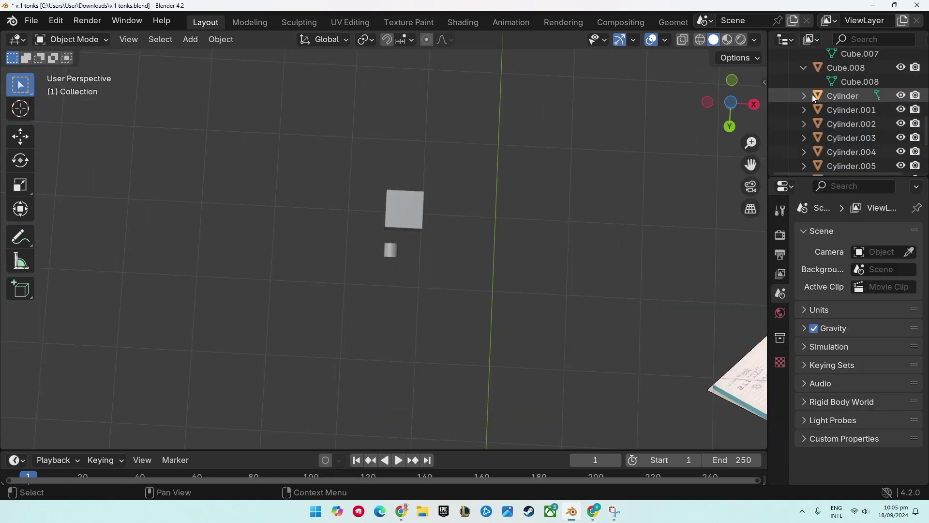
{"action": "key", "text": "Tab"}
{"action": "right_click", "coordinate": [324, 341]}
{"action": "key", "text": "Escape"}
{"action": "mouse_move", "coordinate": [324, 342]}
{"action": "middle_mouse_down"}
{"action": "mouse_move", "coordinate": [393, 88]}
{"action": "mouse_move", "coordinate": [301, 404]}
{"action": "mouse_move", "coordinate": [97, 191]}
{"action": "middle_mouse_up"}
{"action": "key", "text": "KP_1"}
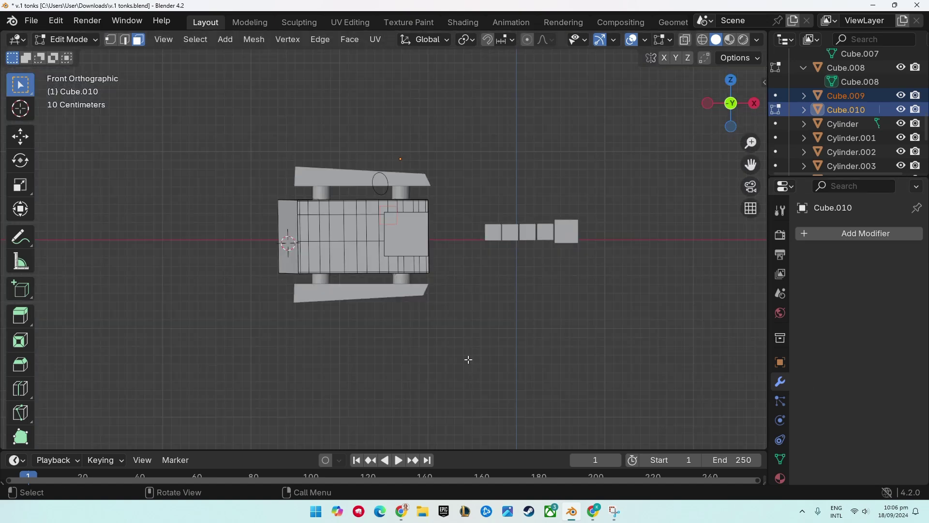
- Back in Object Mode, paste a copy of the cylinder and select it
{"action": "key", "text": "Tab"}
{"action": "scroll", "coordinate": [467, 359], "scroll_direction": "up", "scroll_amount": 5}
{"action": "mouse_move", "coordinate": [248, 124]}
{"action": "middle_mouse_down"}
{"action": "mouse_move", "coordinate": [288, 274]}
{"action": "mouse_move", "coordinate": [357, 254]}
{"action": "mouse_move", "coordinate": [234, 199]}
{"action": "mouse_move", "coordinate": [216, 312]}
{"action": "mouse_move", "coordinate": [691, 328]}
{"action": "middle_mouse_up"}
{"action": "key", "text": "ctrl+v"}
{"action": "scroll", "coordinate": [357, 253], "scroll_direction": "down", "scroll_amount": 5}
{"action": "scroll", "coordinate": [234, 199], "scroll_direction": "up", "scroll_amount": 6}
{"action": "scroll", "coordinate": [216, 308], "scroll_direction": "down", "scroll_amount": 5}
{"action": "left_click", "coordinate": [371, 222]}
- Extrude the pasted cylinder's end face outward from the detached block, then return to Object Mode
{"action": "key", "text": "Tab"}
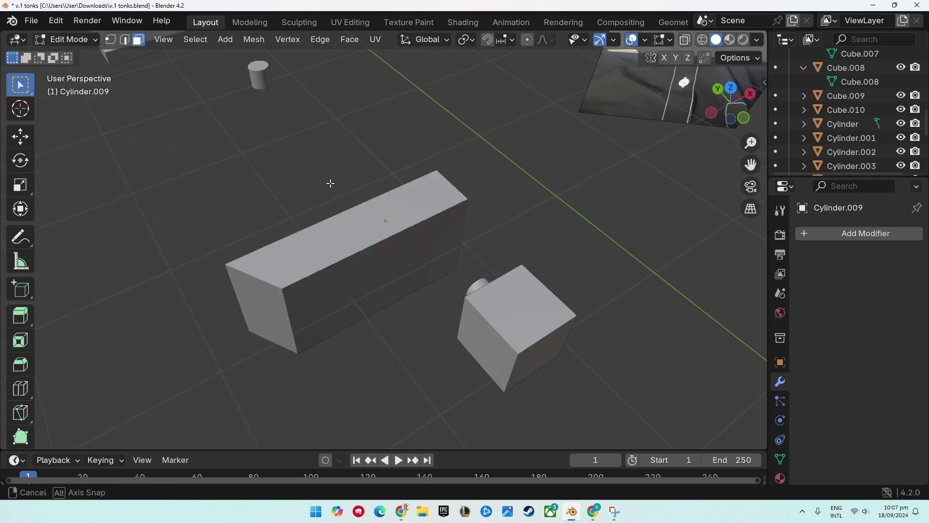
{"action": "mouse_move", "coordinate": [370, 222]}
{"action": "middle_mouse_down"}
{"action": "mouse_move", "coordinate": [491, 269]}
{"action": "mouse_move", "coordinate": [686, 315]}
{"action": "mouse_move", "coordinate": [524, 342]}
{"action": "mouse_move", "coordinate": [712, 269]}
{"action": "mouse_move", "coordinate": [650, 362]}
{"action": "middle_mouse_up"}
{"action": "key", "text": "e"}
{"action": "left_click", "coordinate": [434, 248]}
{"action": "scroll", "coordinate": [491, 270], "scroll_direction": "down", "scroll_amount": 5}
{"action": "scroll", "coordinate": [524, 341], "scroll_direction": "up", "scroll_amount": 4}
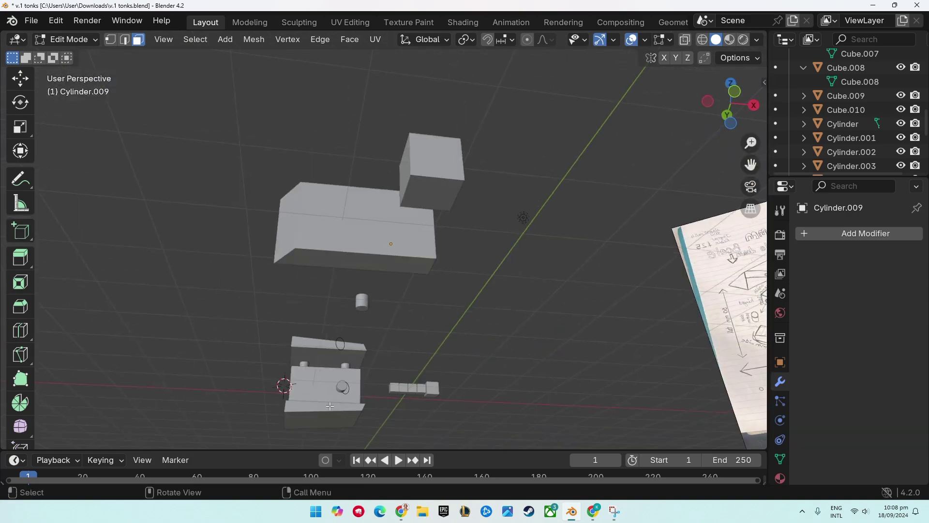
{"action": "key", "text": "Tab"}
{"action": "left_click", "coordinate": [629, 383]}
{"action": "scroll", "coordinate": [650, 362], "scroll_direction": "down", "scroll_amount": 5}
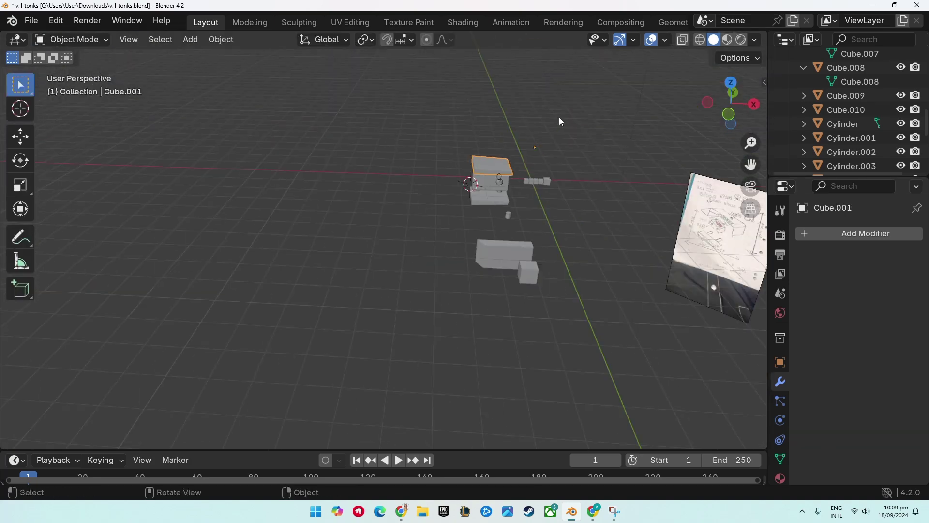